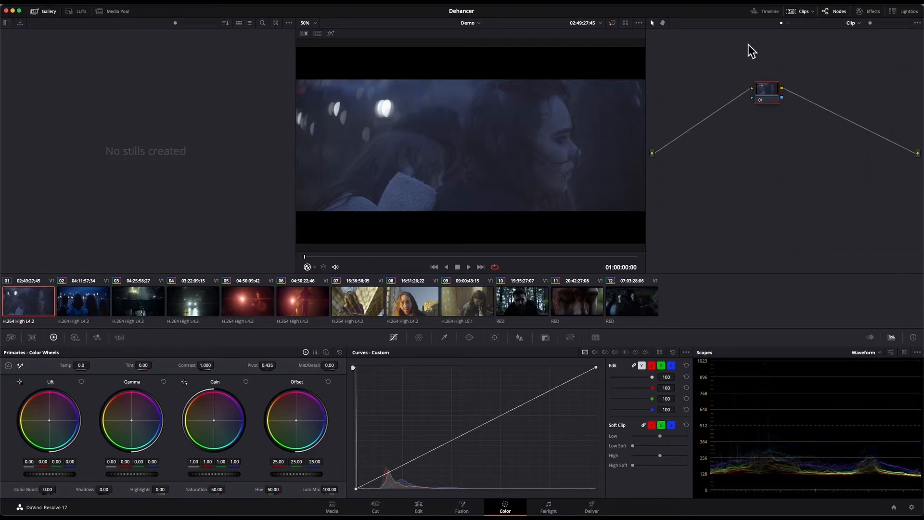
# - Search the effects library for "dehancer" and apply Dehancer Pro 5.0.0 to node 01 of the first clip
pyautogui.click(865, 13)
pyautogui.click(854, 38)
pyautogui.write('dehancer')
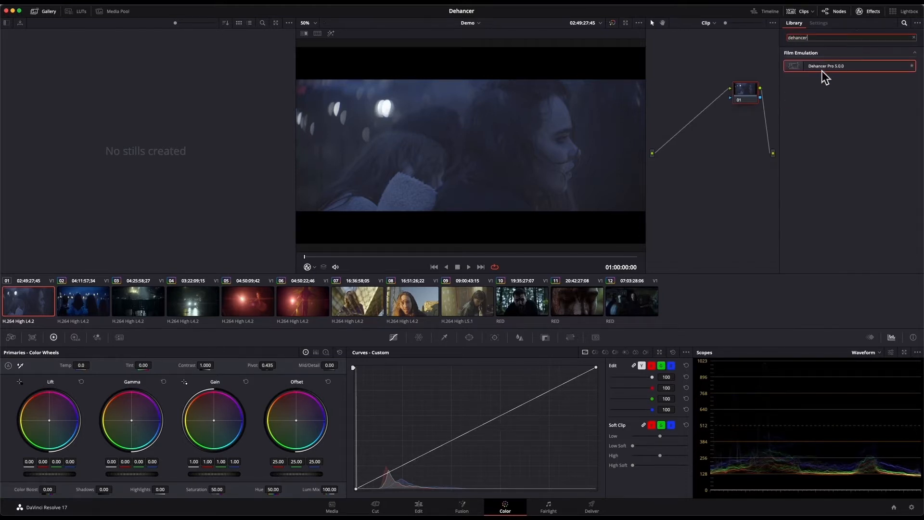
pyautogui.moveTo(821, 68); pyautogui.dragTo(723, 104)
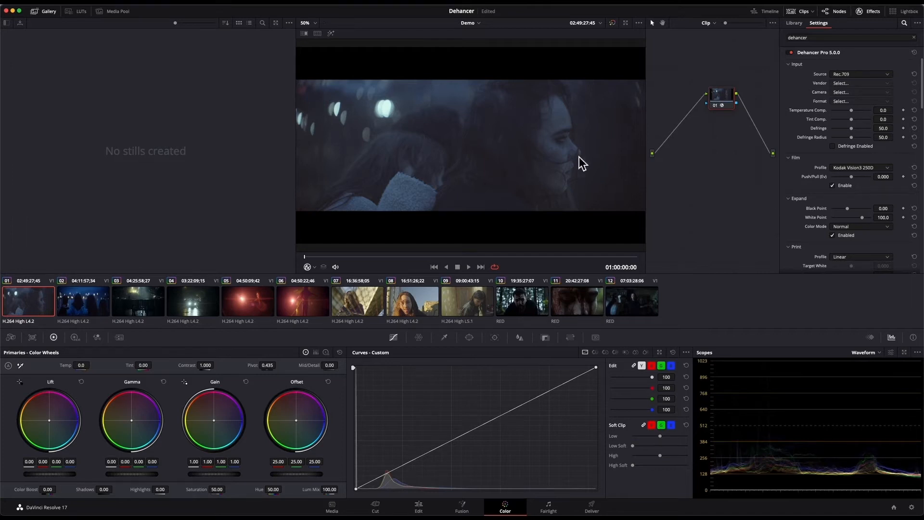
pyautogui.scroll(-1, 434, 119)
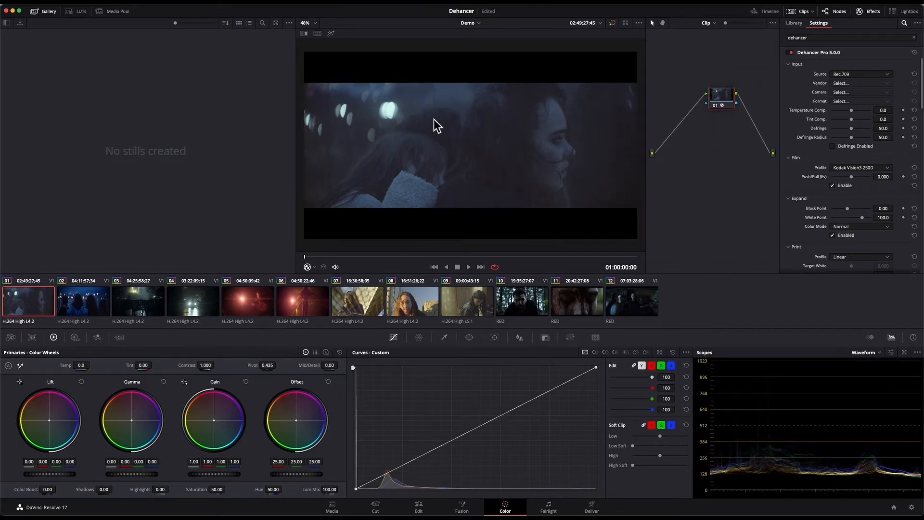
pyautogui.scroll(1, 527, 123)
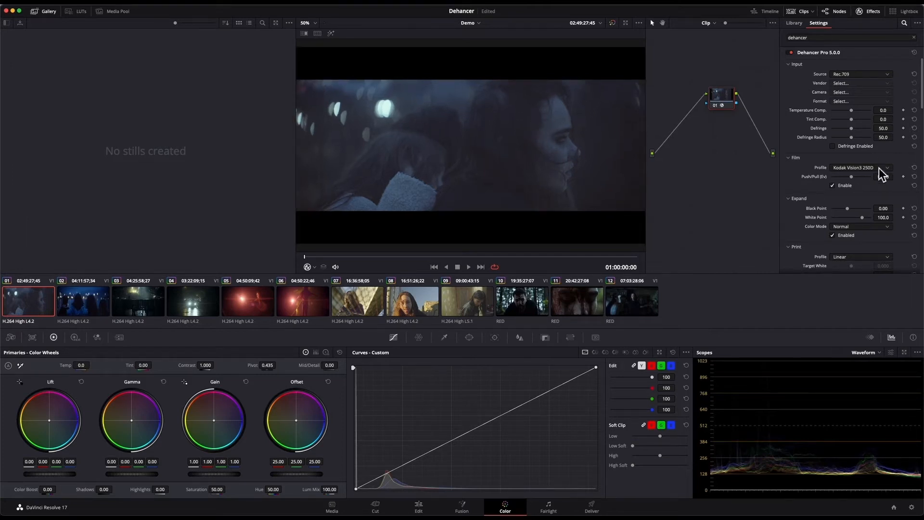
# - Disable the effect's modules that are on by default, including Film, Expand, Color Head and Film Grain
pyautogui.click(832, 186)
pyautogui.scroll(-5, 836, 123)
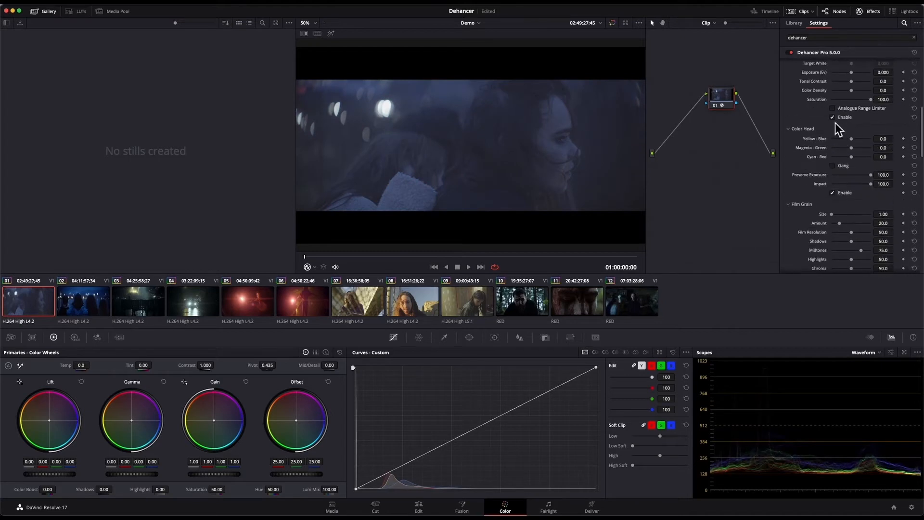
pyautogui.scroll(-3, 833, 195)
pyautogui.scroll(-1, 911, 193)
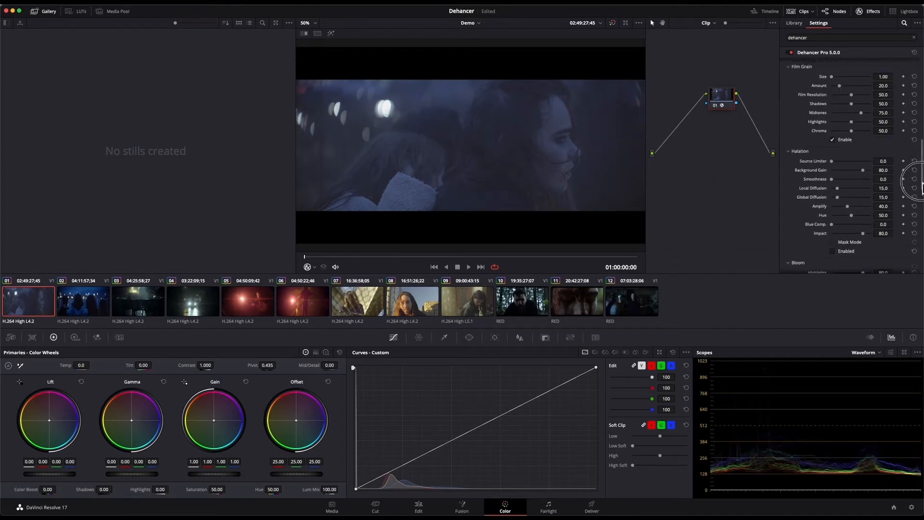
pyautogui.click(833, 134)
pyautogui.scroll(8, 787, 130)
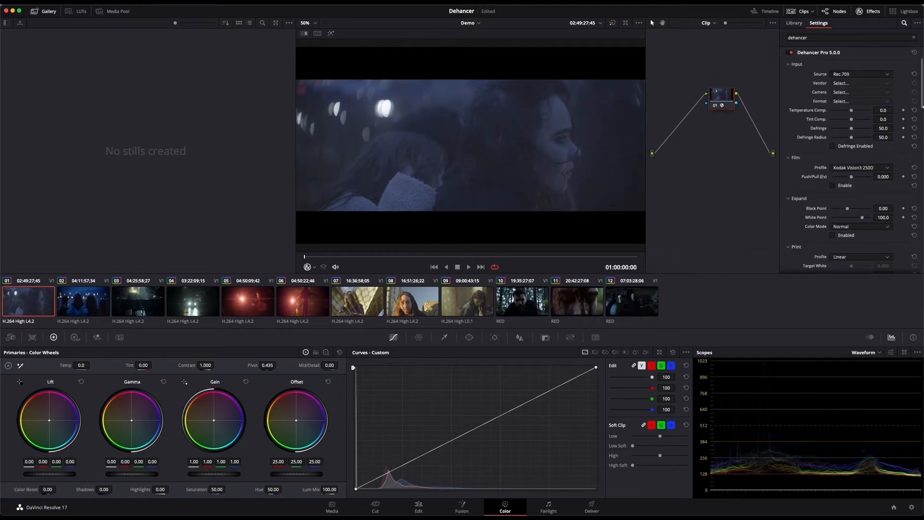
pyautogui.moveTo(922, 101)
pyautogui.mouseDown()
pyautogui.moveTo(922, 120)
pyautogui.moveTo(920, 103)
pyautogui.mouseUp()
# - Enable the Film module and try the Ilford HP5 Plus 400 film profile
pyautogui.scroll(-1, 806, 147)
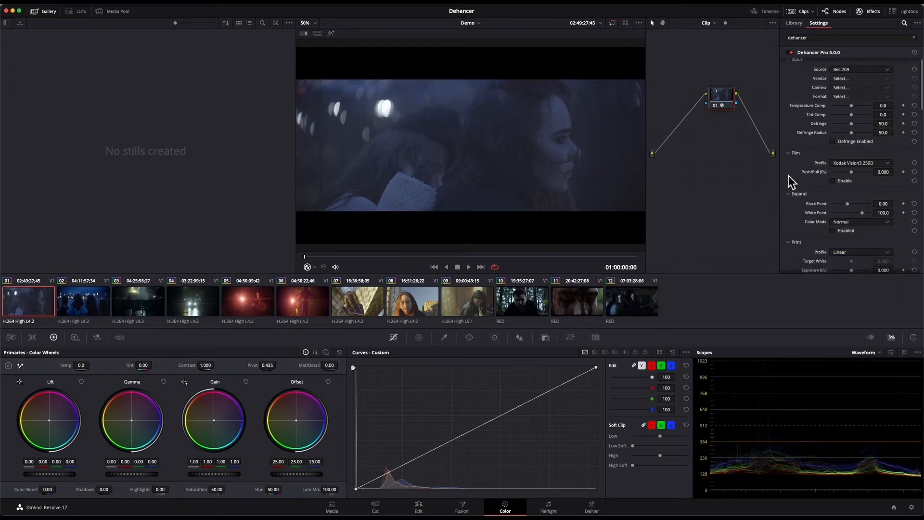
pyautogui.click(834, 183)
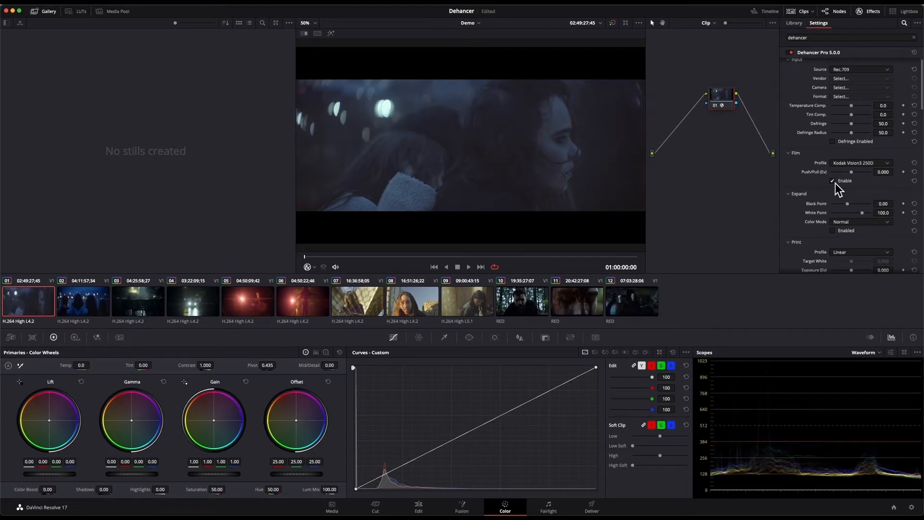
pyautogui.click(854, 165)
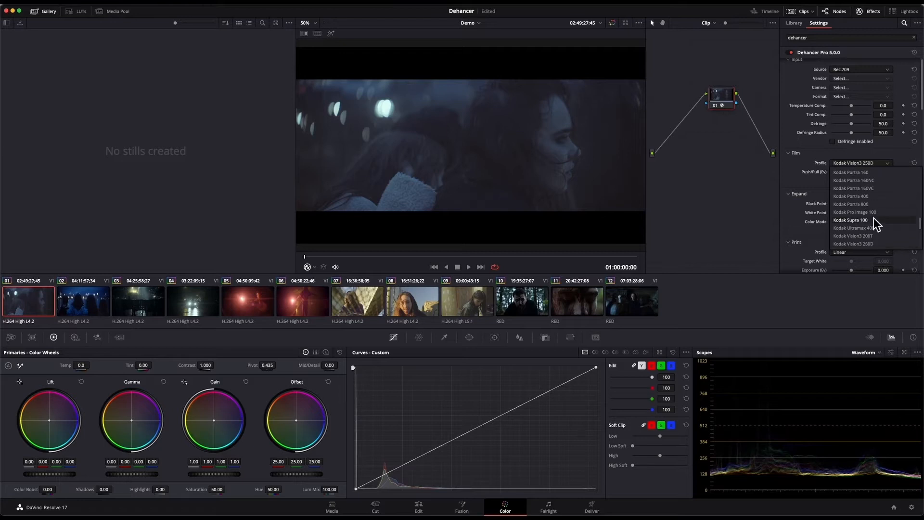
pyautogui.scroll(-3, 874, 222)
pyautogui.scroll(5, 873, 218)
pyautogui.scroll(3, 855, 205)
pyautogui.click(852, 213)
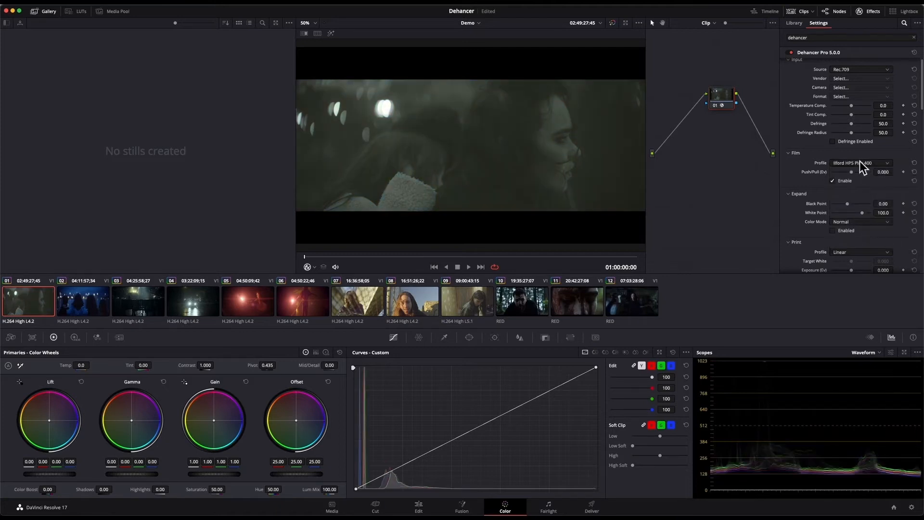
# - Try the Kodak Gold 200 film profile and settle on Kodak Ektar 100
pyautogui.click(860, 163)
pyautogui.scroll(-3, 859, 221)
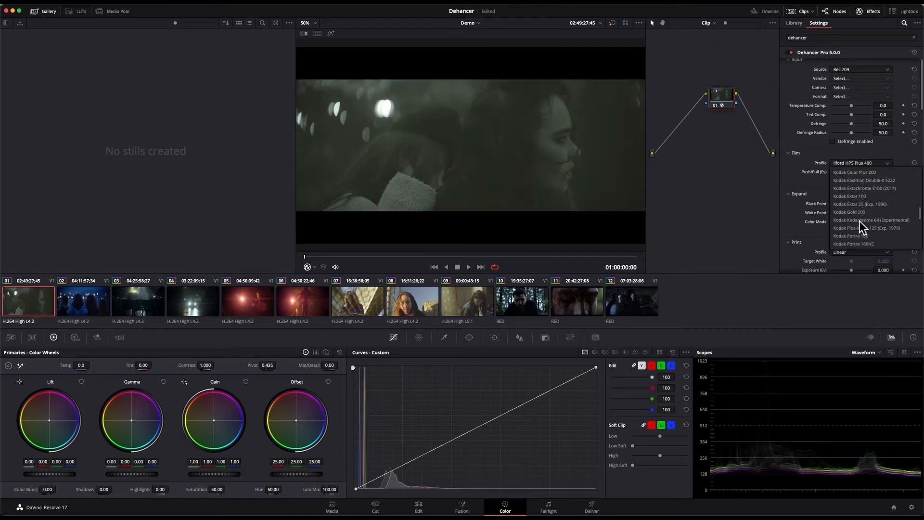
pyautogui.scroll(-1, 859, 221)
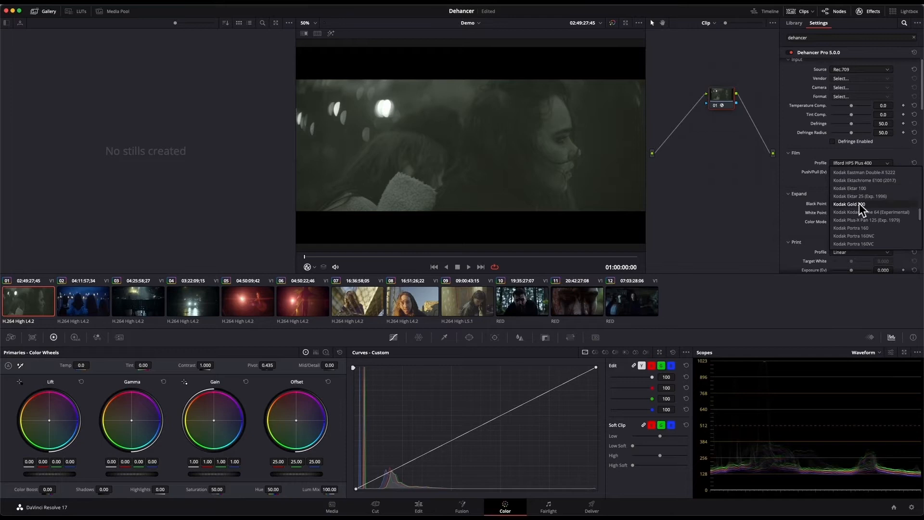
pyautogui.click(858, 203)
pyautogui.click(850, 163)
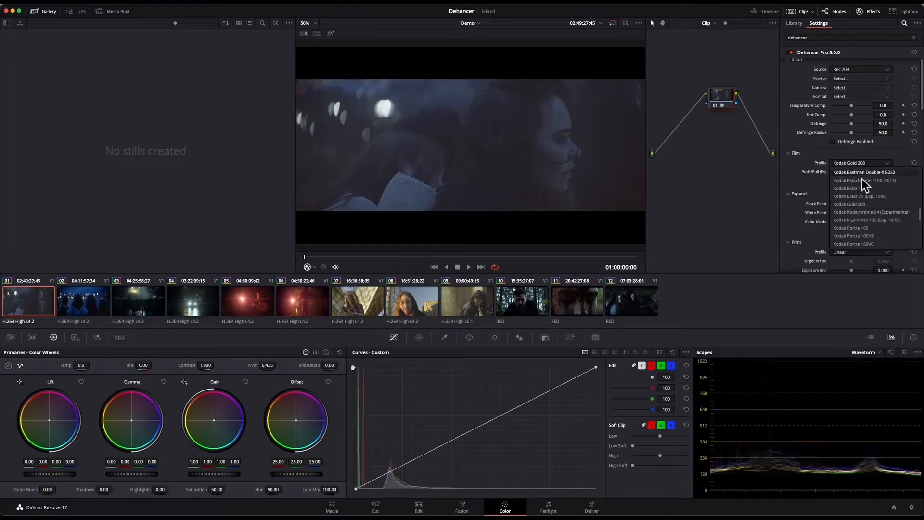
pyautogui.click(864, 188)
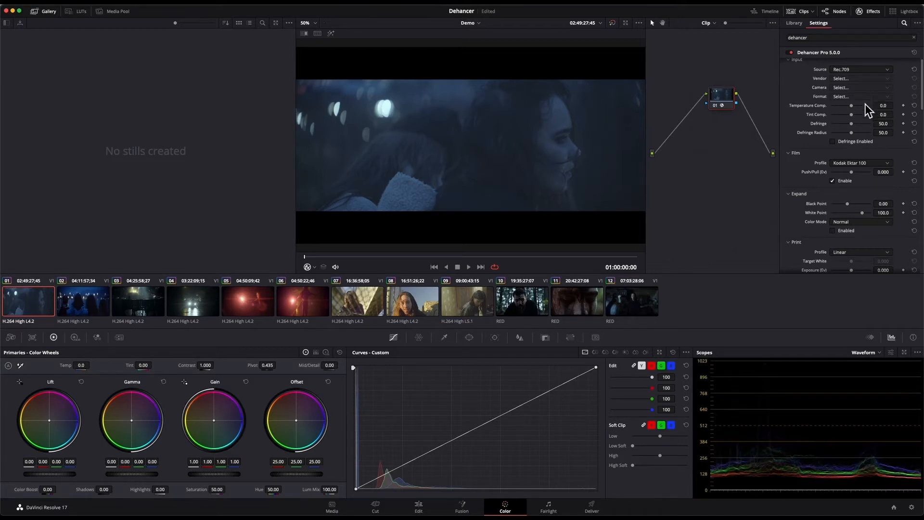
# - Look through the available input source options and the film profile choices, leaving both unchanged
pyautogui.click(860, 72)
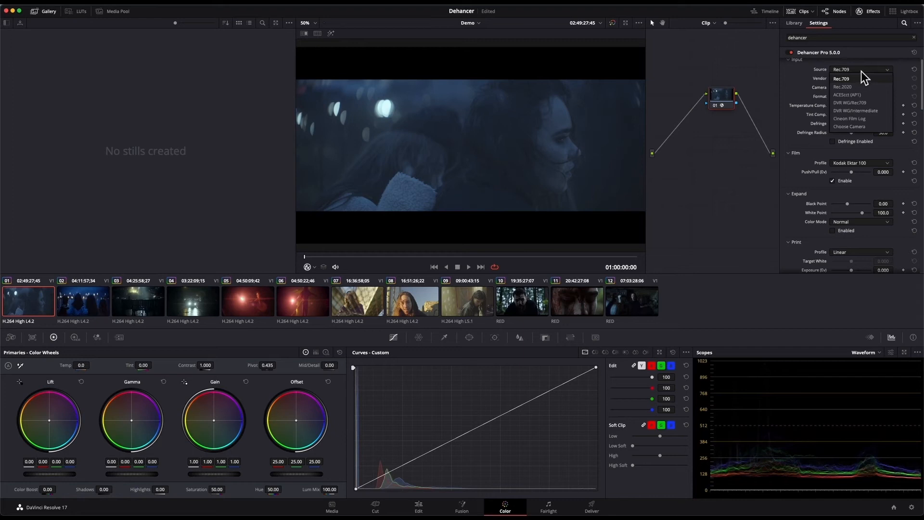
pyautogui.click(810, 70)
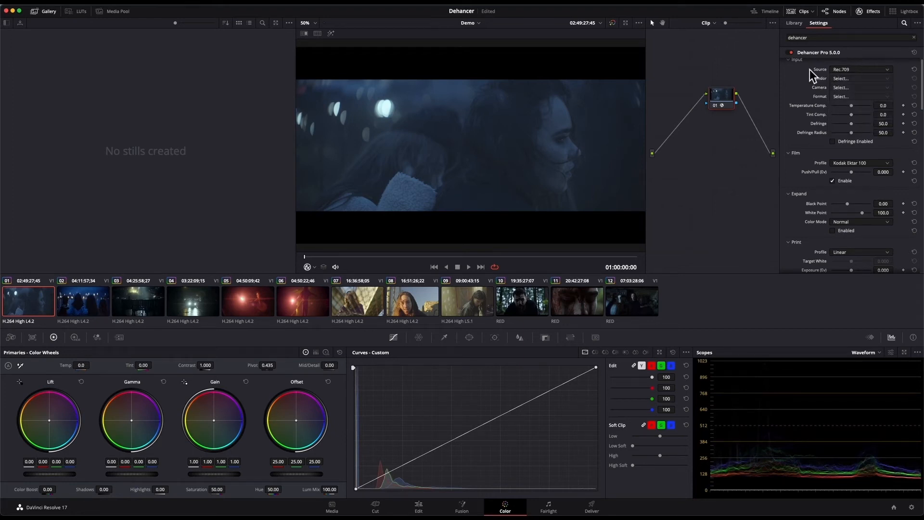
pyautogui.click(851, 164)
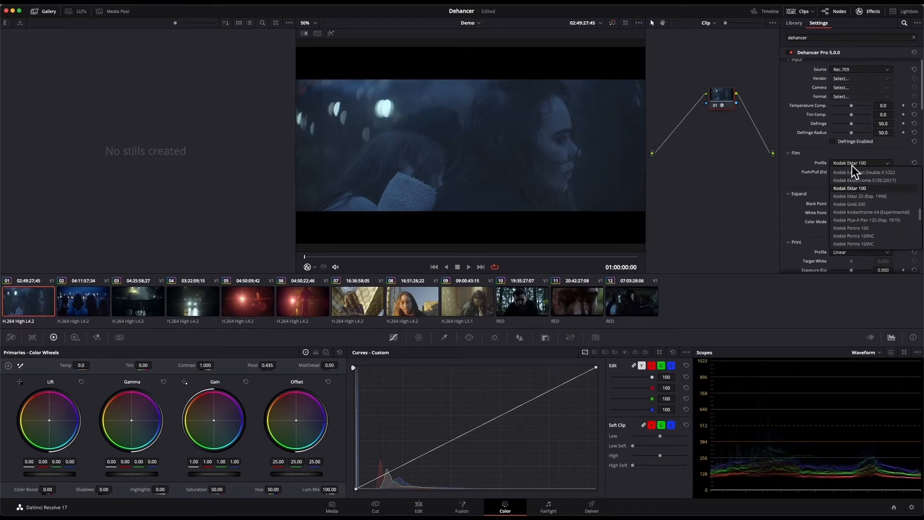
pyautogui.click(814, 160)
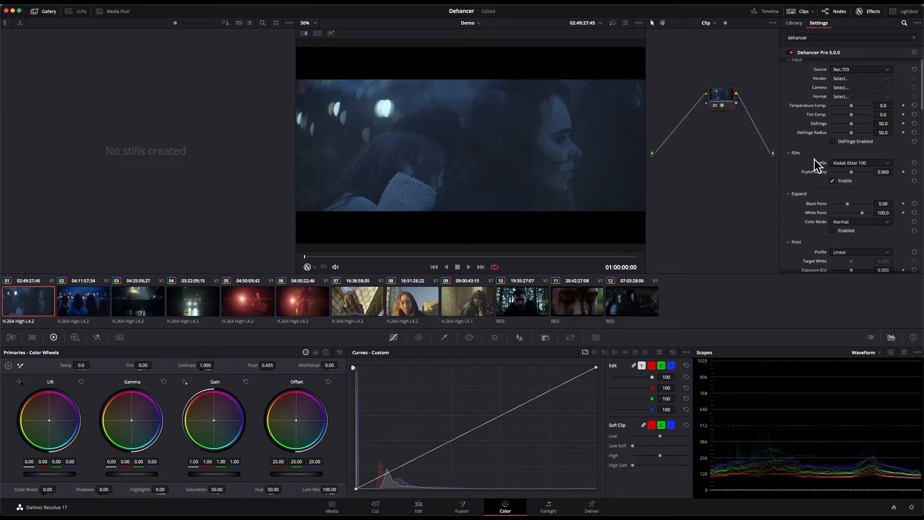
# - Add a serial node before the Dehancer node, position it, and clear the effects search
pyautogui.moveTo(714, 103); pyautogui.dragTo(734, 114)
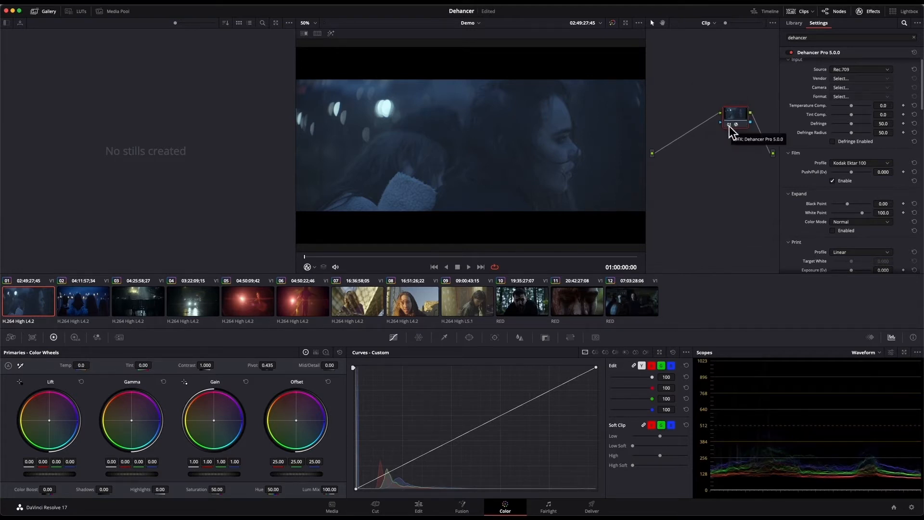
pyautogui.hotkey('shift', 's')
pyautogui.moveTo(731, 137); pyautogui.dragTo(686, 118)
pyautogui.click(914, 37)
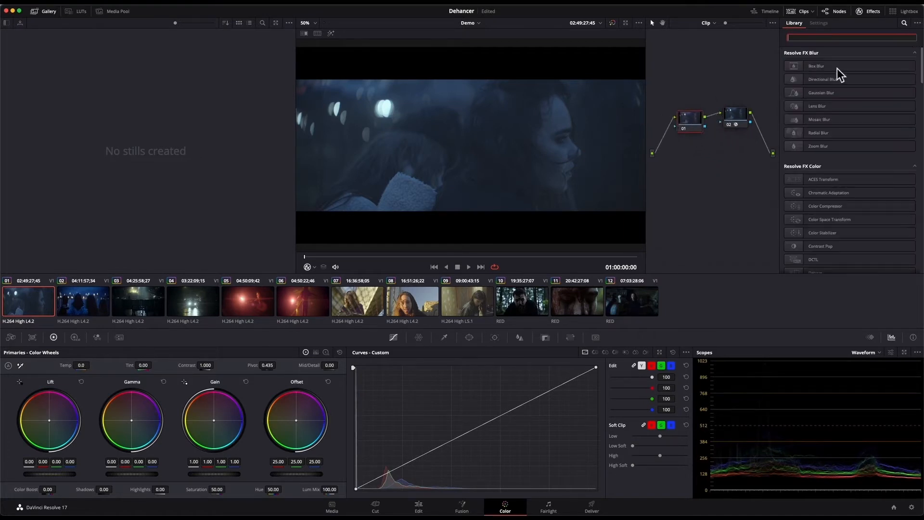
# - On the new node 01, set the contrast to 1.222, lower the lift to -0.06 and raise the gain
pyautogui.moveTo(204, 365); pyautogui.dragTo(225, 365)
pyautogui.moveTo(57, 476); pyautogui.dragTo(48, 475)
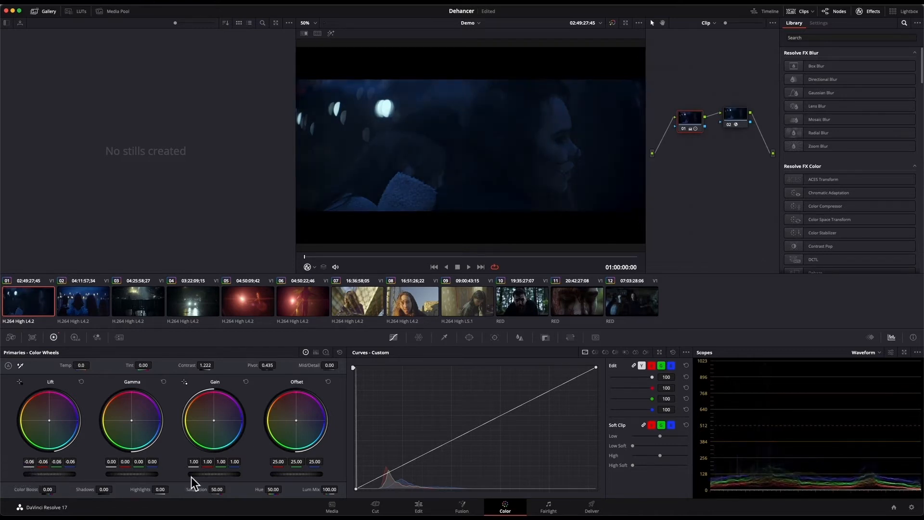
pyautogui.moveTo(203, 476); pyautogui.dragTo(370, 476)
# - Enable Film Grain in the Dehancer settings of node 02
pyautogui.hotkey('shift', "'")
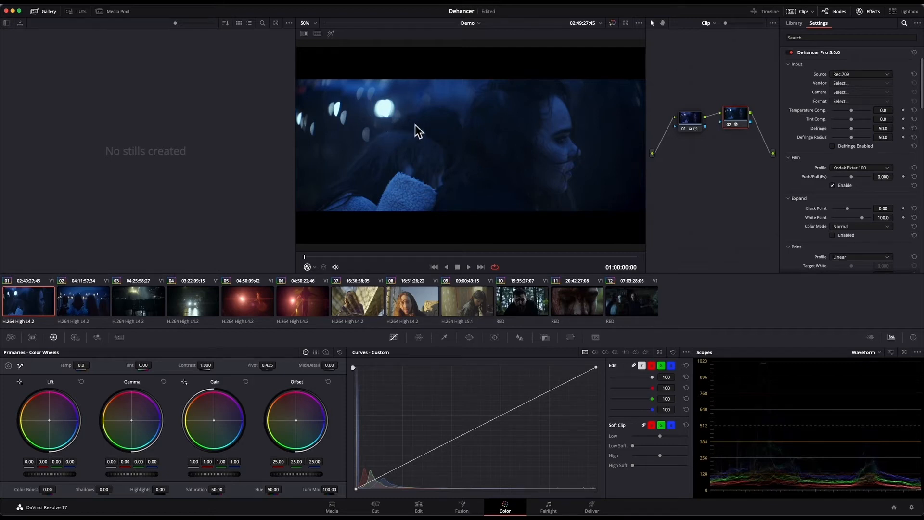
pyautogui.moveTo(920, 85); pyautogui.dragTo(909, 166)
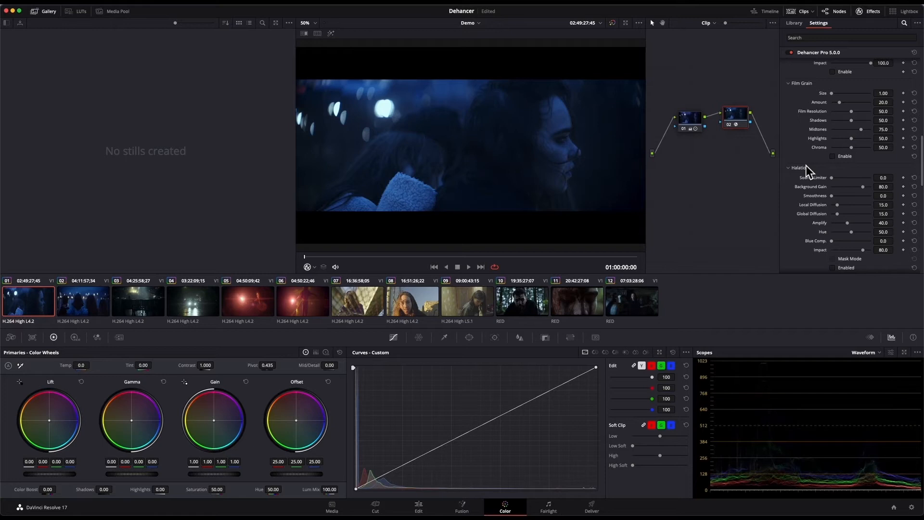
pyautogui.click(833, 156)
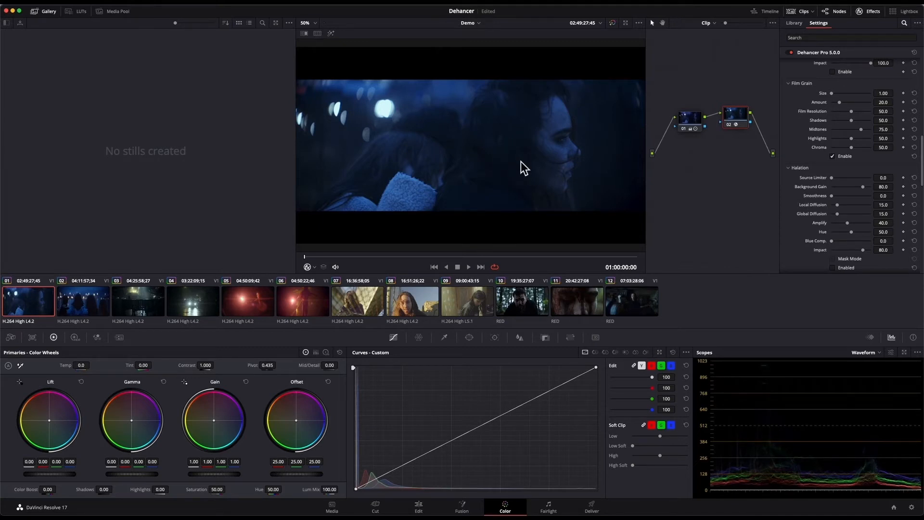
# - Examine the film grain up close on the woman's face in the viewer
pyautogui.scroll(6, 521, 161)
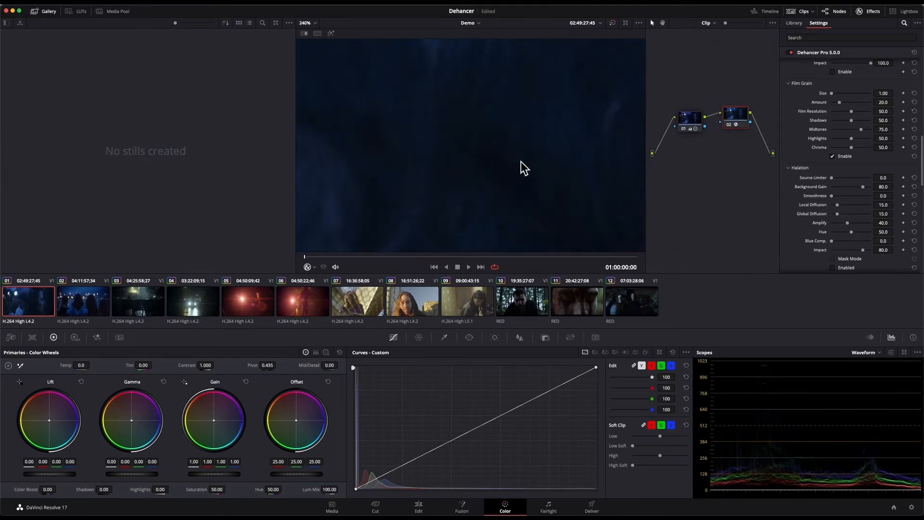
pyautogui.hscroll(8, 511, 151)
pyautogui.scroll(-3, 511, 151)
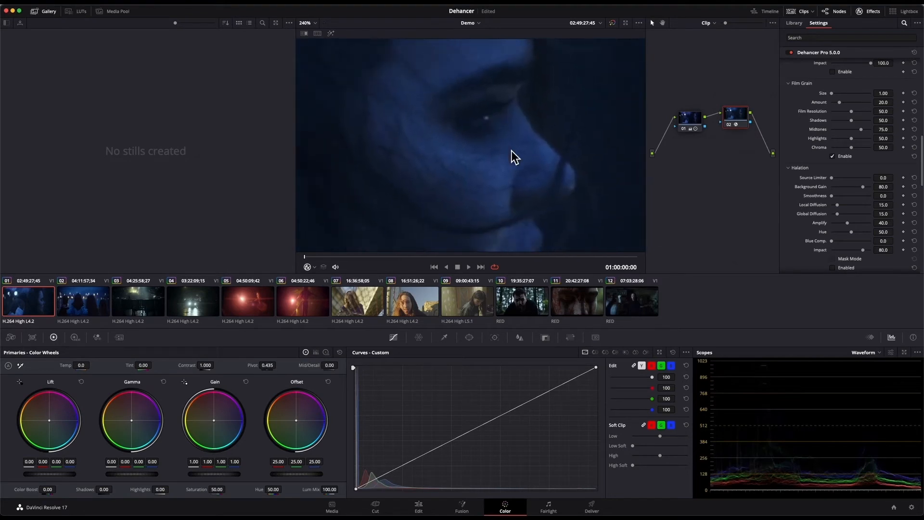
pyautogui.scroll(3, 580, 137)
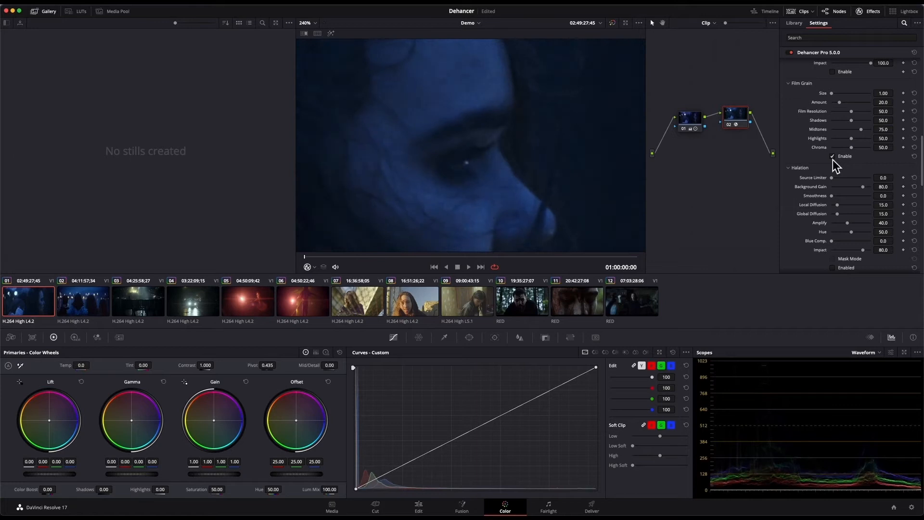
pyautogui.scroll(-3, 582, 149)
pyautogui.scroll(3, 529, 124)
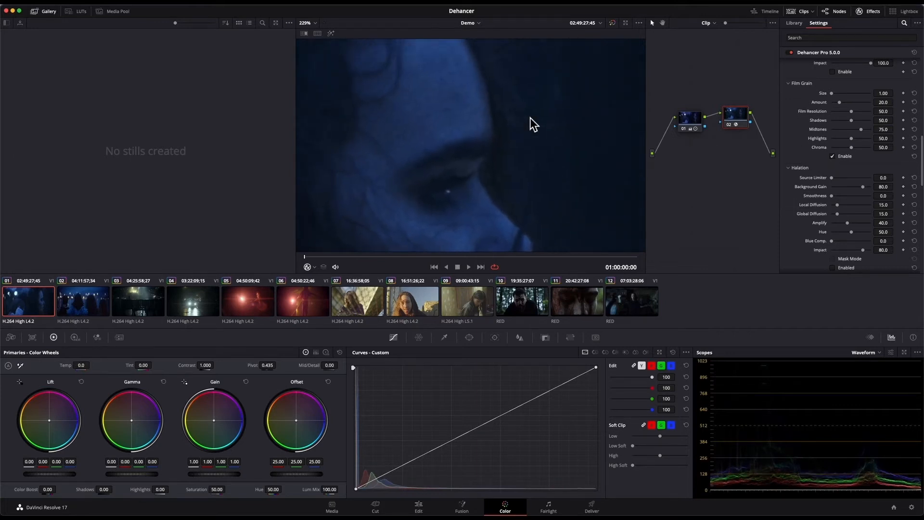
pyautogui.scroll(1, 530, 118)
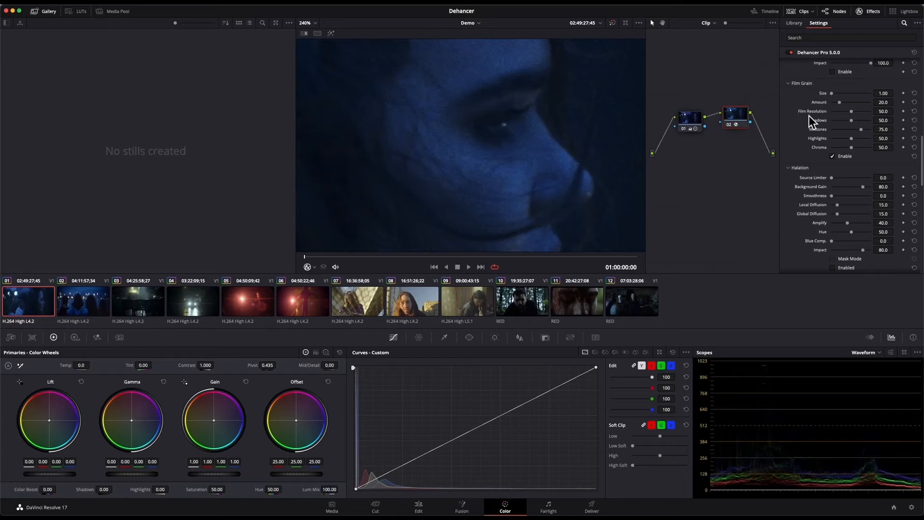
# - Set the film grain to shadows 24.8, midtones 77.1 and highlights 36.7, and enable Halation
pyautogui.moveTo(836, 97); pyautogui.dragTo(848, 99)
pyautogui.moveTo(870, 95); pyautogui.dragTo(832, 93)
pyautogui.moveTo(853, 122); pyautogui.dragTo(843, 123)
pyautogui.scroll(-1, 850, 169)
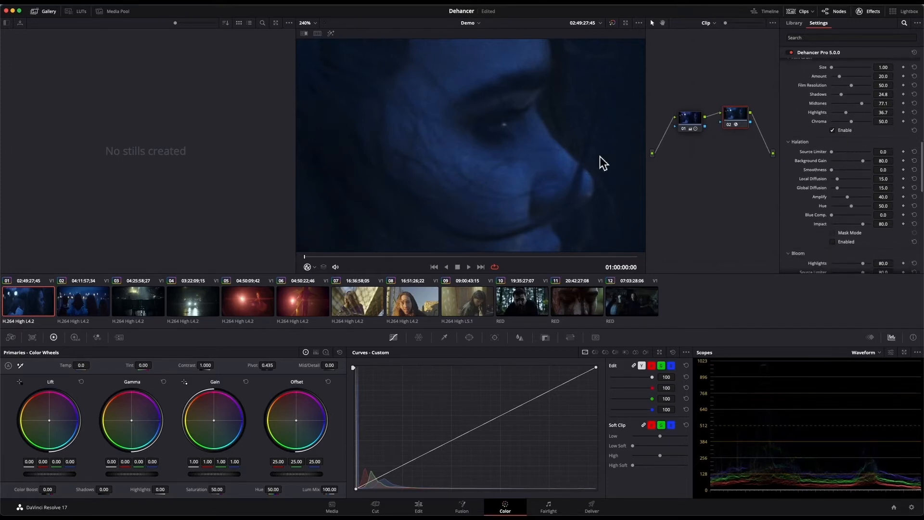
pyautogui.hotkey('shift', 'z')
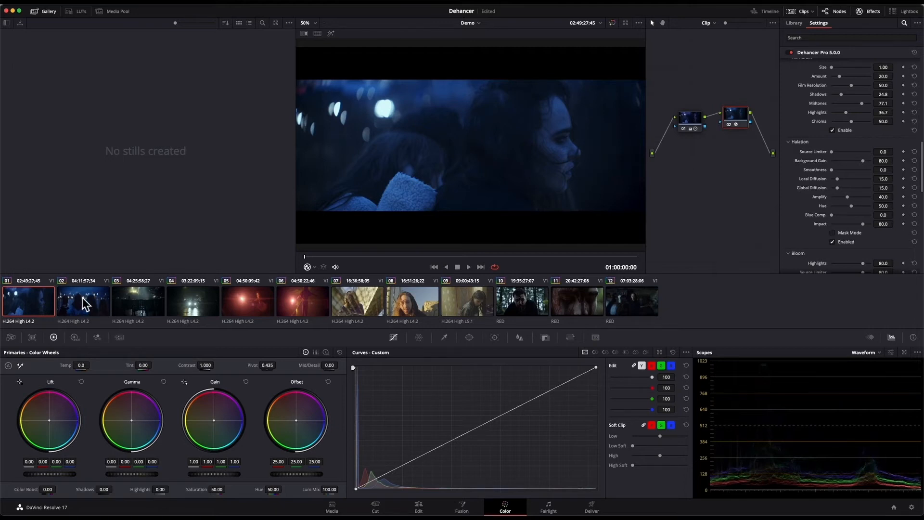
# - On node 03 of clip 02, adjust the halation's global diffusion and set its amplify to 12.9 and impact to 48.6
pyautogui.click(84, 303)
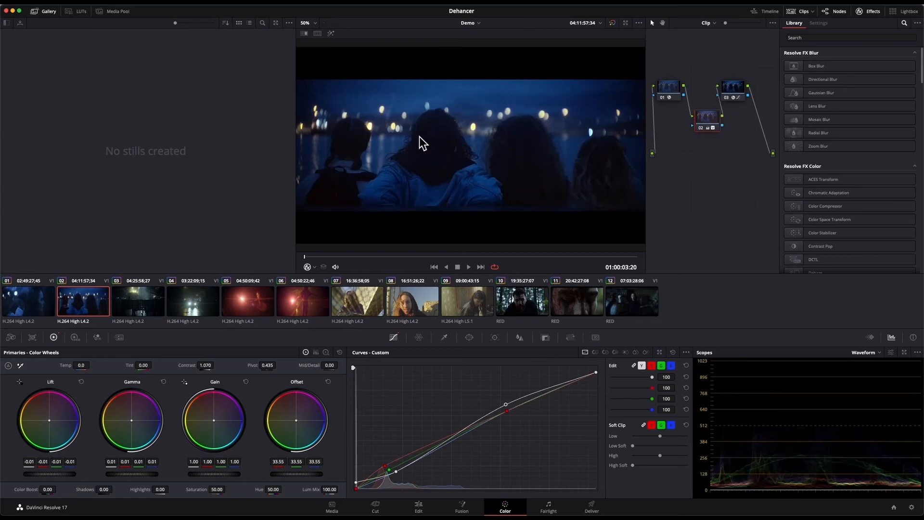
pyautogui.click(728, 84)
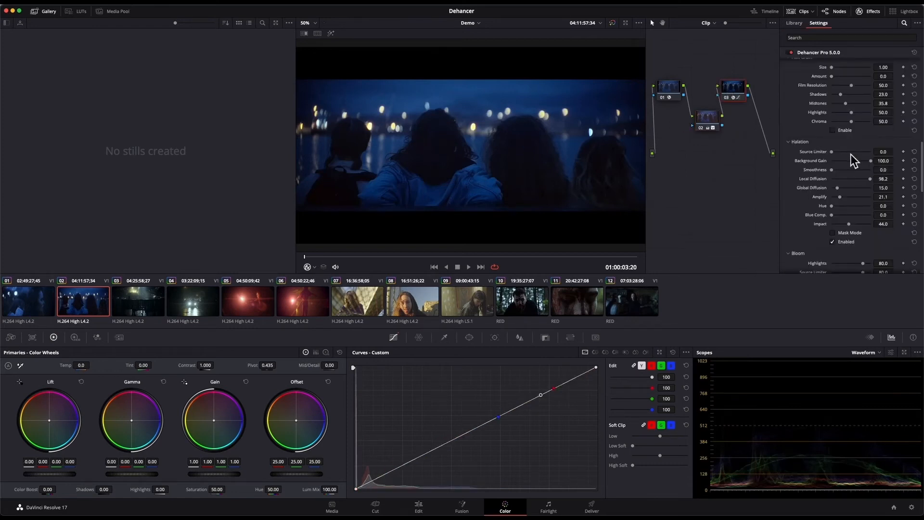
pyautogui.scroll(-2, 832, 167)
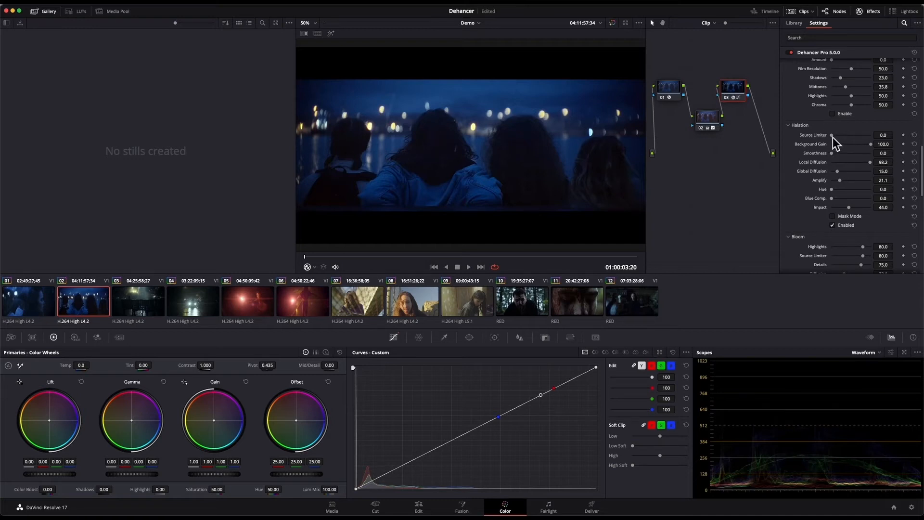
pyautogui.moveTo(832, 137)
pyautogui.mouseDown()
pyautogui.moveTo(855, 138)
pyautogui.moveTo(835, 135)
pyautogui.mouseUp()
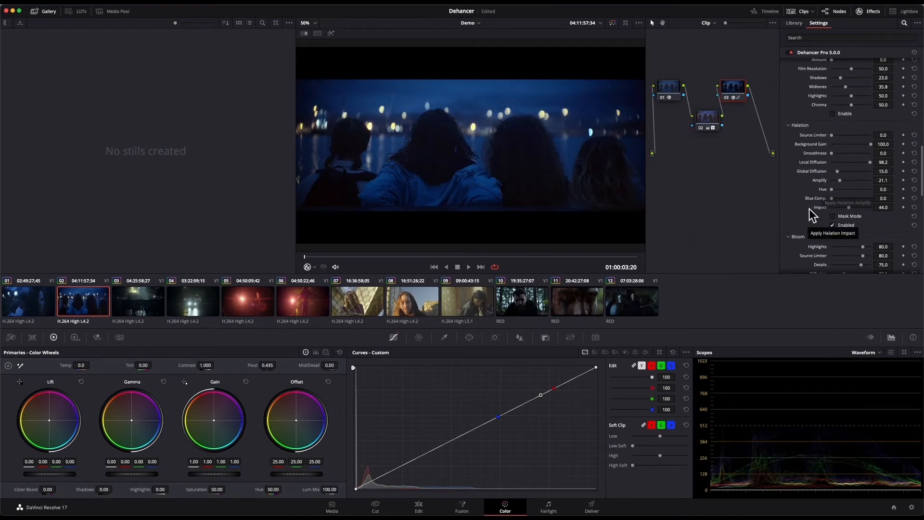
pyautogui.moveTo(832, 189)
pyautogui.mouseDown()
pyautogui.moveTo(886, 192)
pyautogui.moveTo(827, 189)
pyautogui.mouseUp()
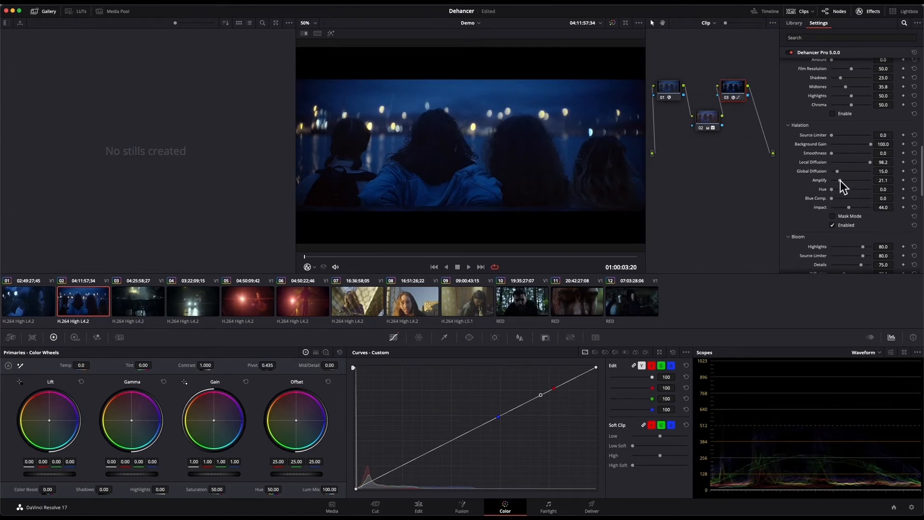
pyautogui.moveTo(878, 184); pyautogui.dragTo(847, 183)
pyautogui.moveTo(883, 175); pyautogui.dragTo(849, 175)
pyautogui.moveTo(848, 208); pyautogui.dragTo(811, 212)
# - Set the bloom's diffusion to 84.4, amplify to 33.0 and impact to 100.0 on node 03
pyautogui.scroll(-3, 811, 212)
pyautogui.scroll(-3, 811, 212)
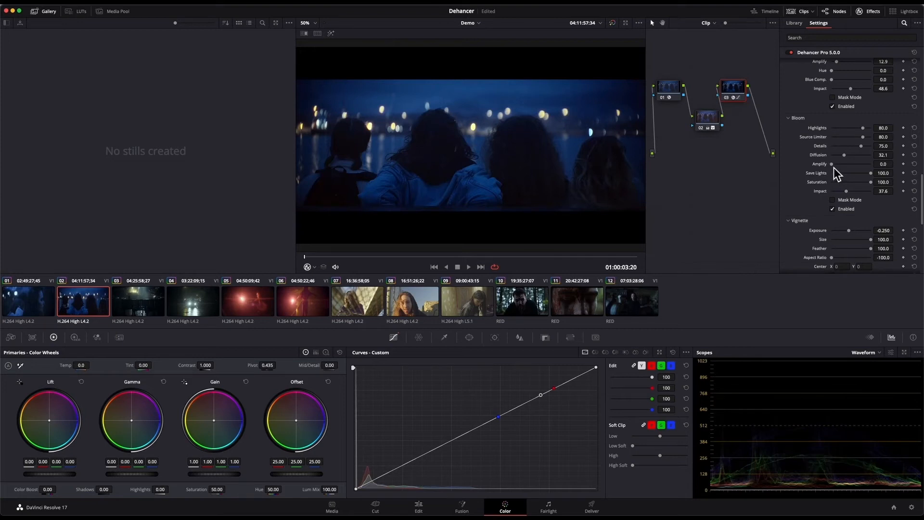
pyautogui.moveTo(836, 169); pyautogui.dragTo(877, 161)
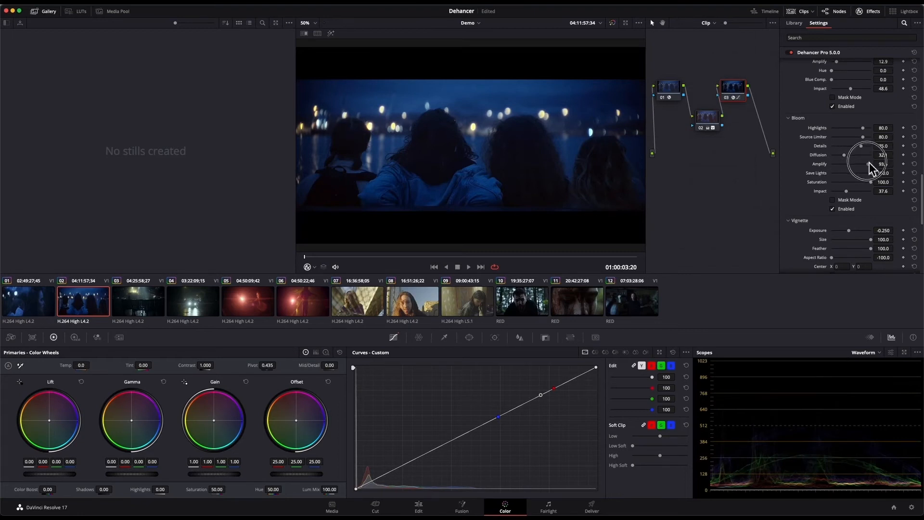
# - Raise Film Breath's exposure, tonal contrast and color to 100.0, enable it for preview, and lower the exposure again
pyautogui.scroll(-5, 869, 163)
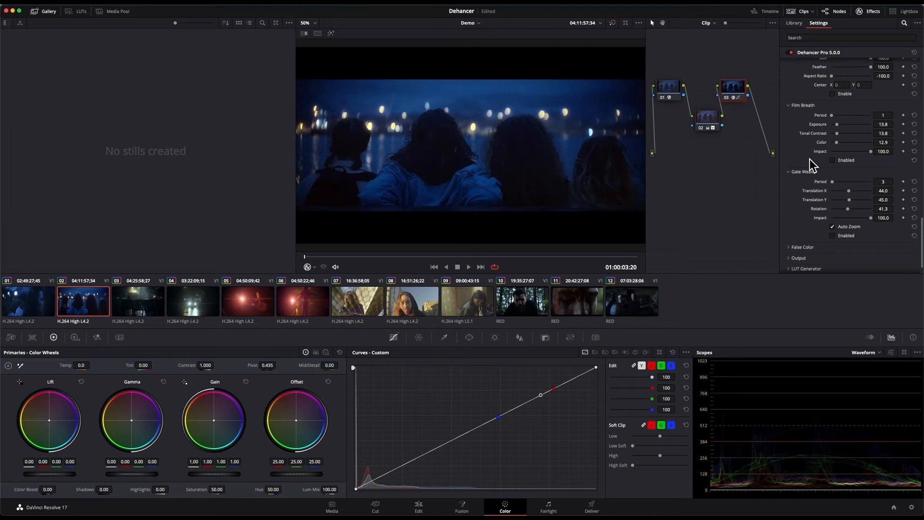
pyautogui.doubleClick(838, 144)
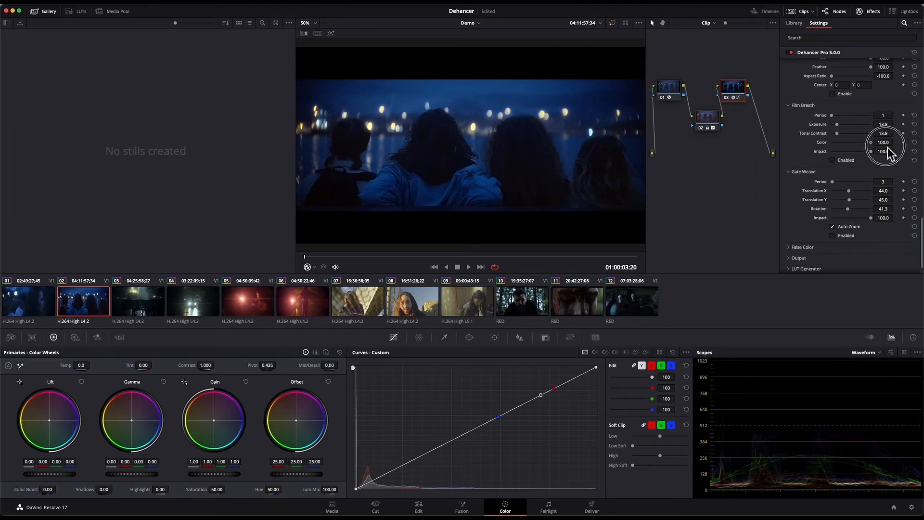
pyautogui.doubleClick(842, 126)
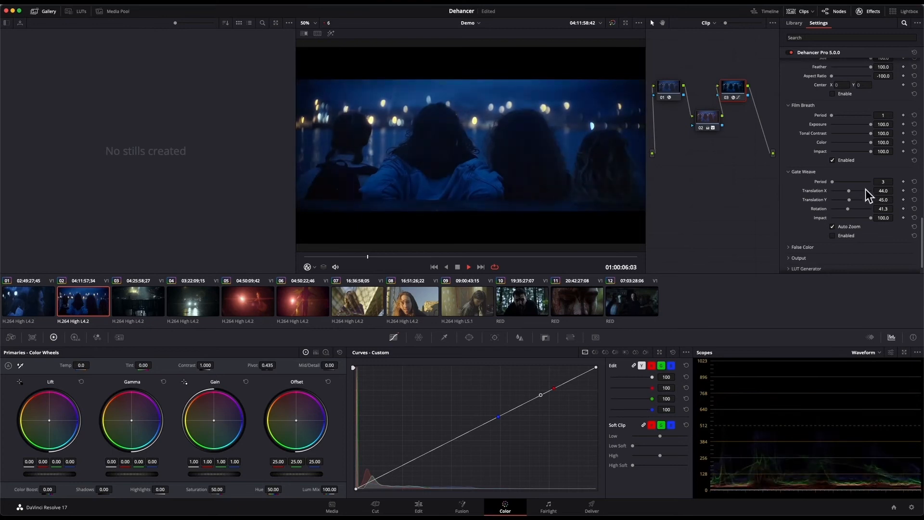
pyautogui.moveTo(861, 124); pyautogui.dragTo(850, 124)
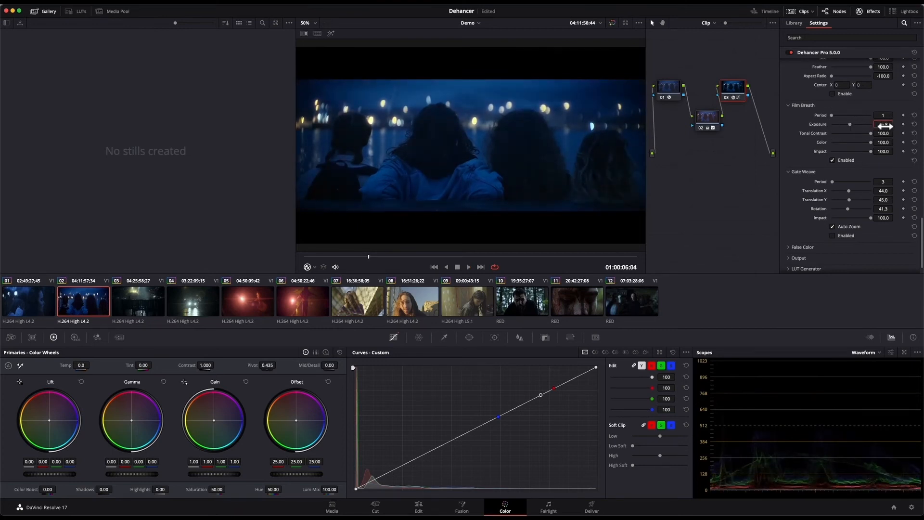
# - Reset Film Breath's exposure, tonal contrast and color to their default 10.0 and preview the clip in playback
pyautogui.click(913, 125)
pyautogui.click(915, 134)
pyautogui.click(914, 142)
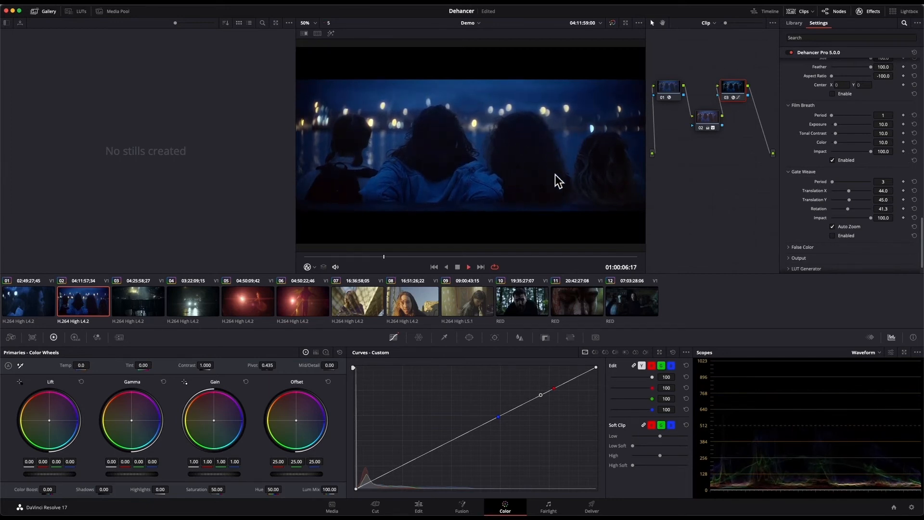
pyautogui.press('space')
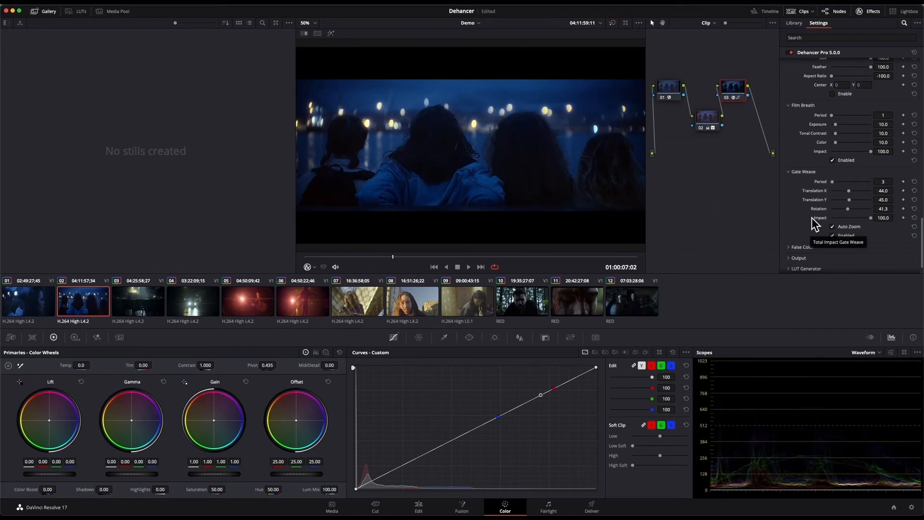
# - Preview Gate Weave in playback and turn off both Gate Weave and Film Breath
pyautogui.press('space')
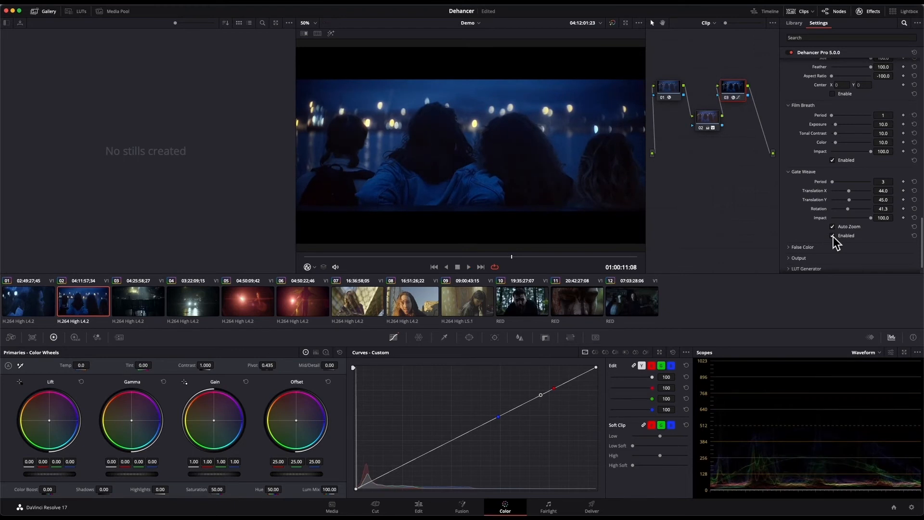
pyautogui.scroll(2, 832, 235)
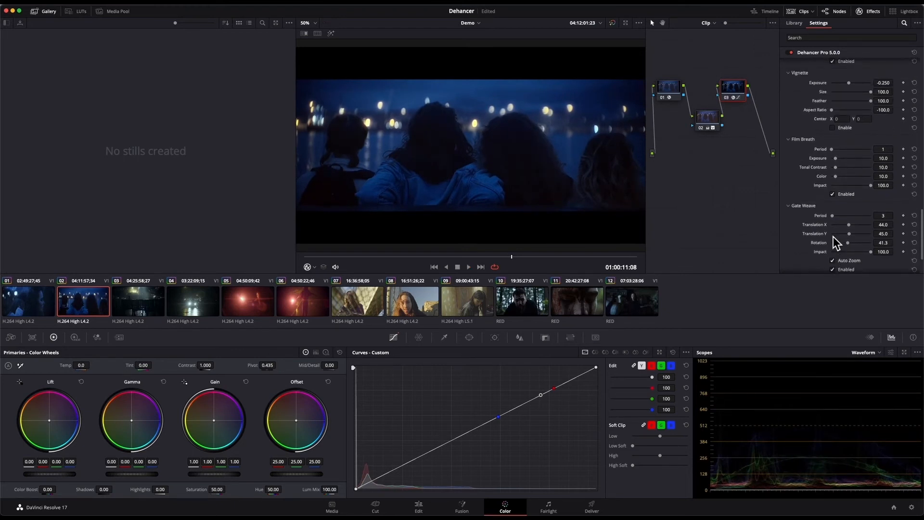
pyautogui.click(833, 249)
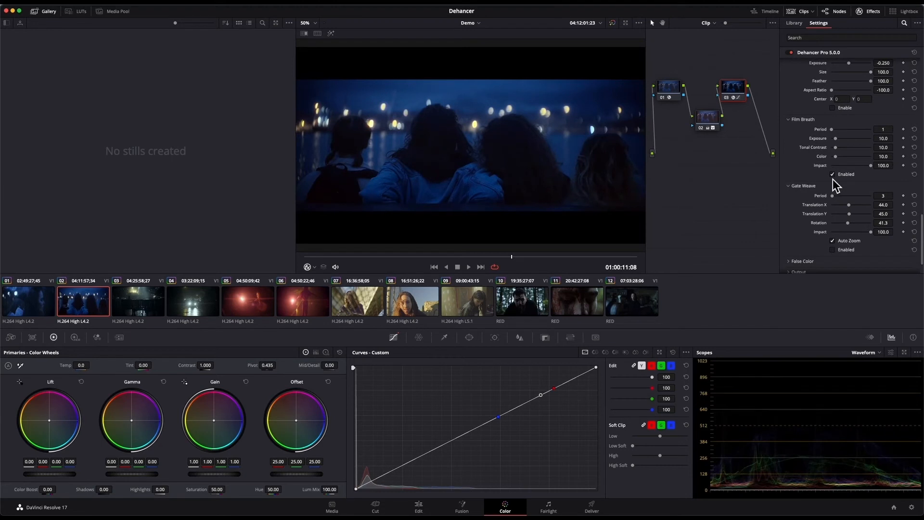
pyautogui.click(833, 175)
# - Review node 03's Dehancer settings from Bloom up through Film Grain, Print, Expand and Film
pyautogui.scroll(5, 832, 175)
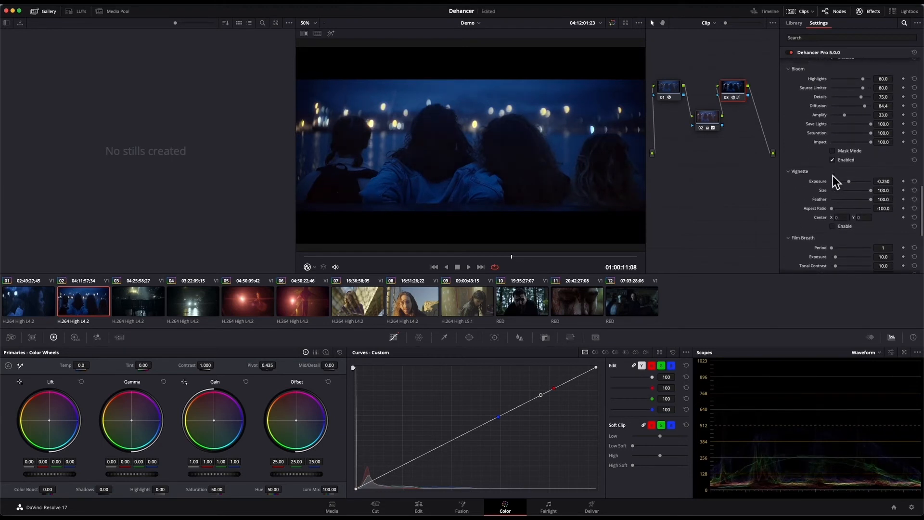
pyautogui.scroll(5, 832, 175)
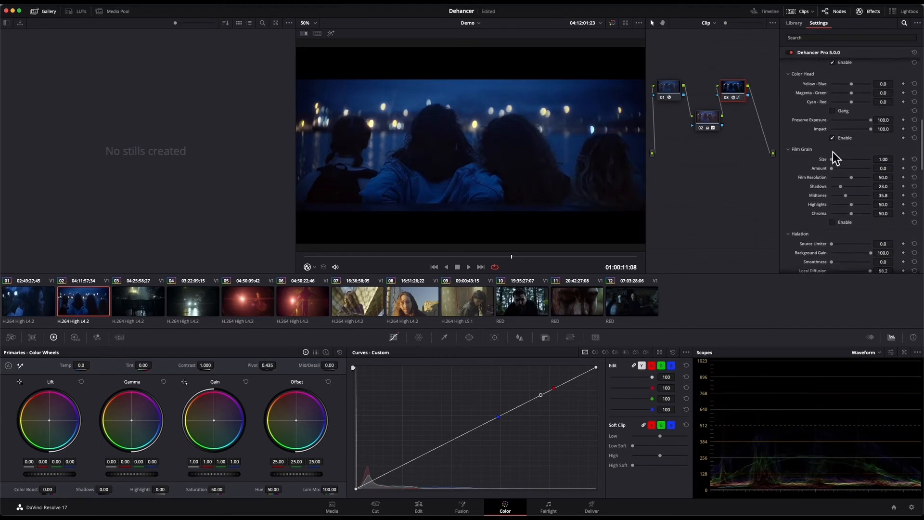
pyautogui.scroll(6, 833, 151)
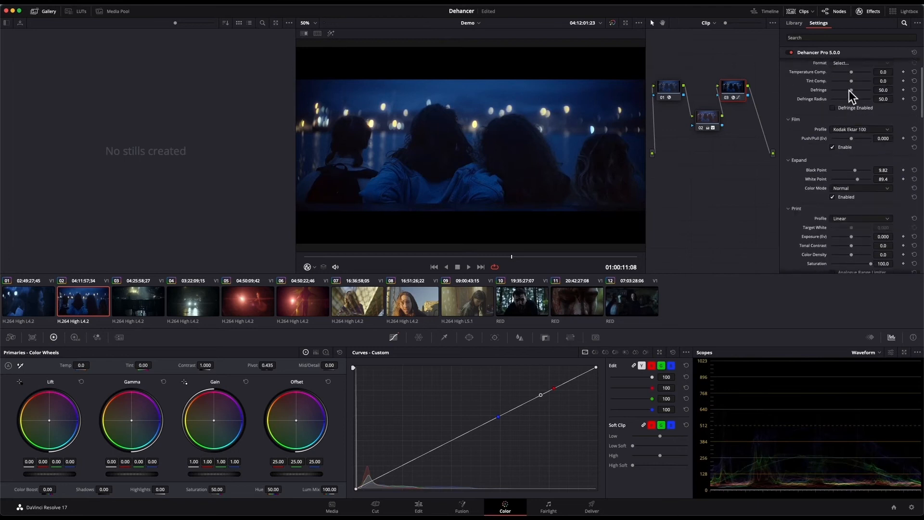
pyautogui.scroll(-5, 848, 169)
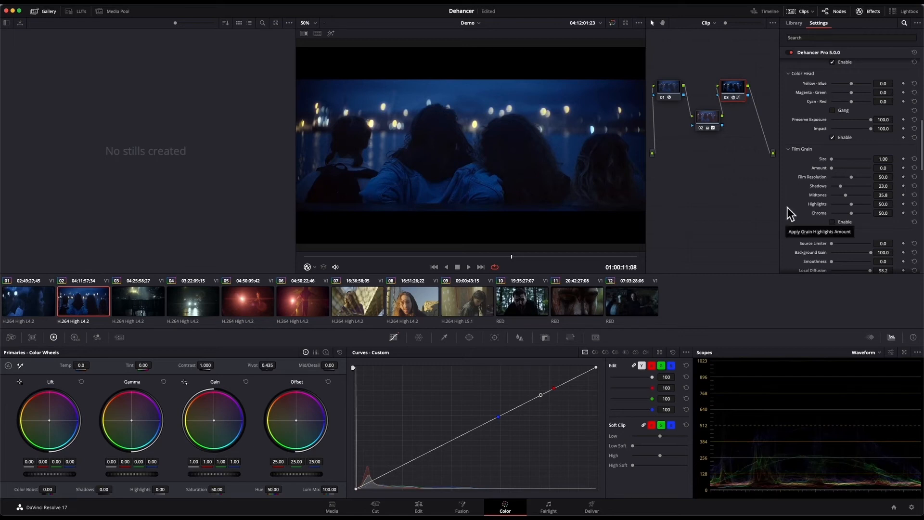
pyautogui.scroll(-2, 810, 206)
pyautogui.scroll(7, 801, 149)
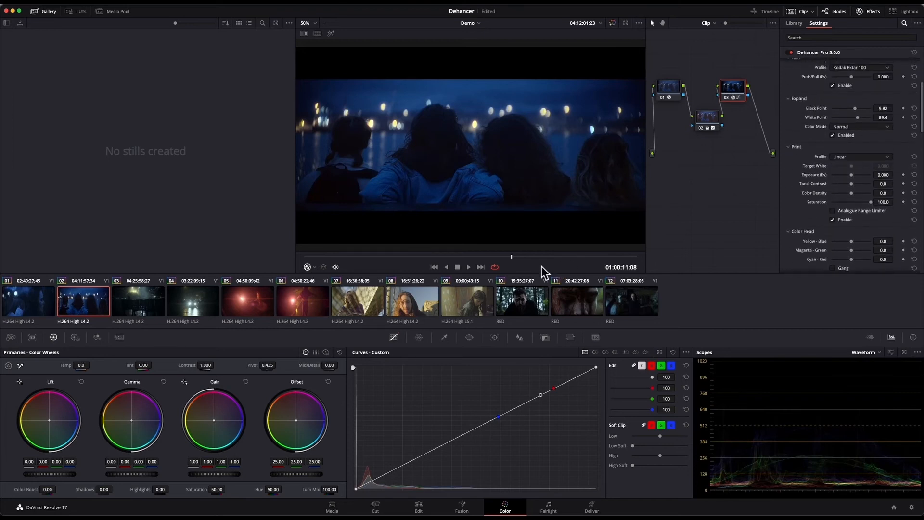
# - Find Dehancer Pro in the effects library and apply it to node 01 of clip 09
pyautogui.click(452, 305)
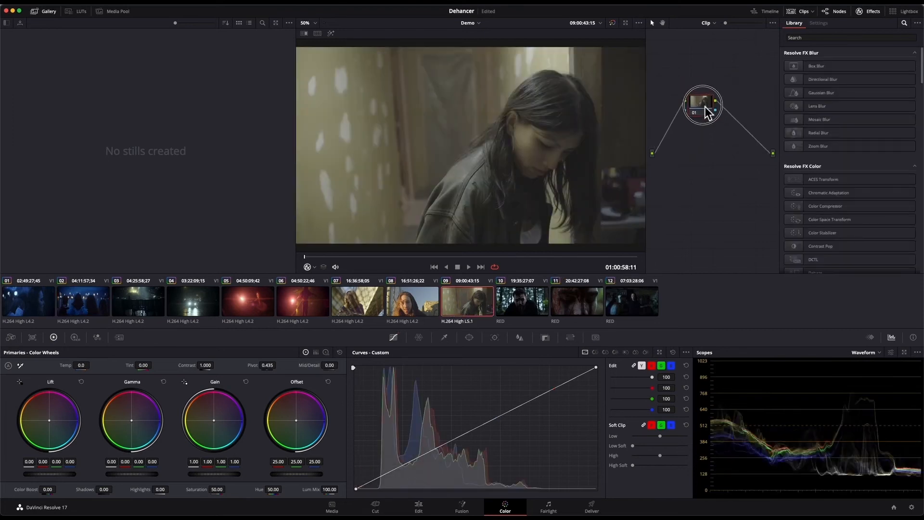
pyautogui.click(859, 38)
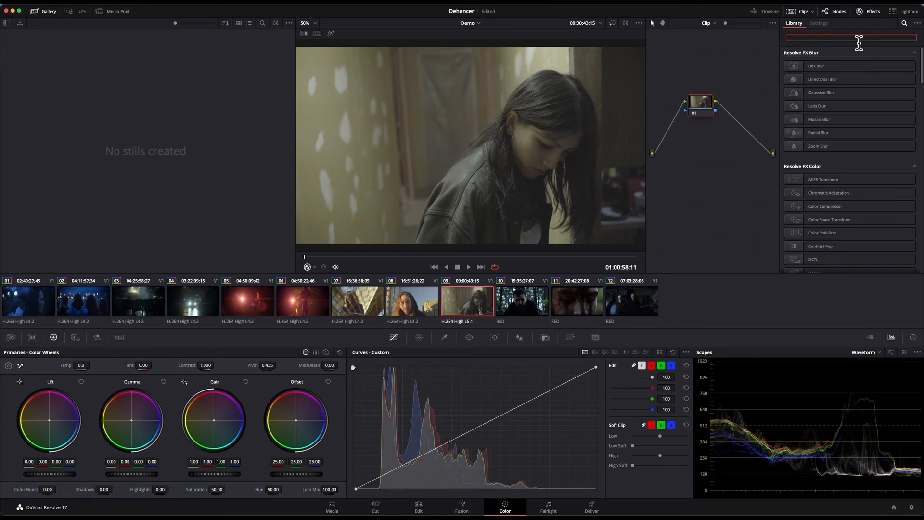
pyautogui.write('dehance')
pyautogui.moveTo(843, 66); pyautogui.dragTo(709, 108)
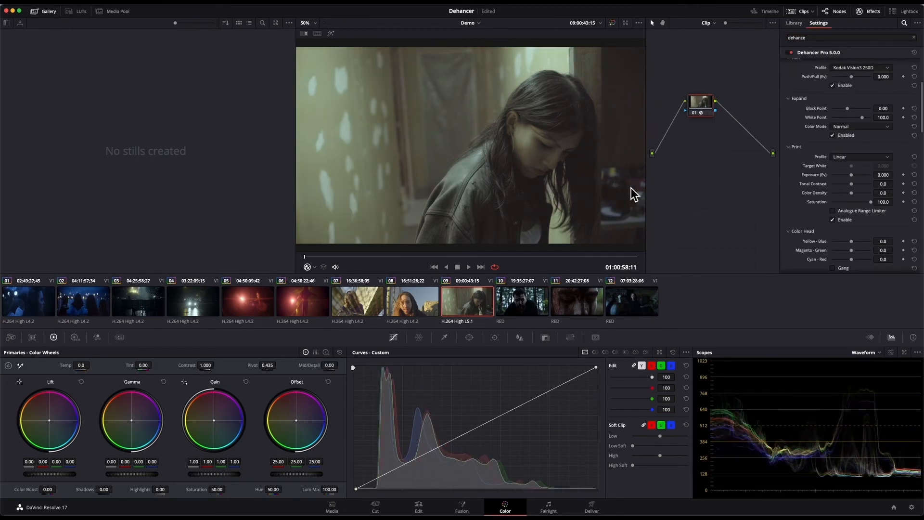
# - Disable Film Grain in the Dehancer settings of clip 09
pyautogui.scroll(-5, 835, 178)
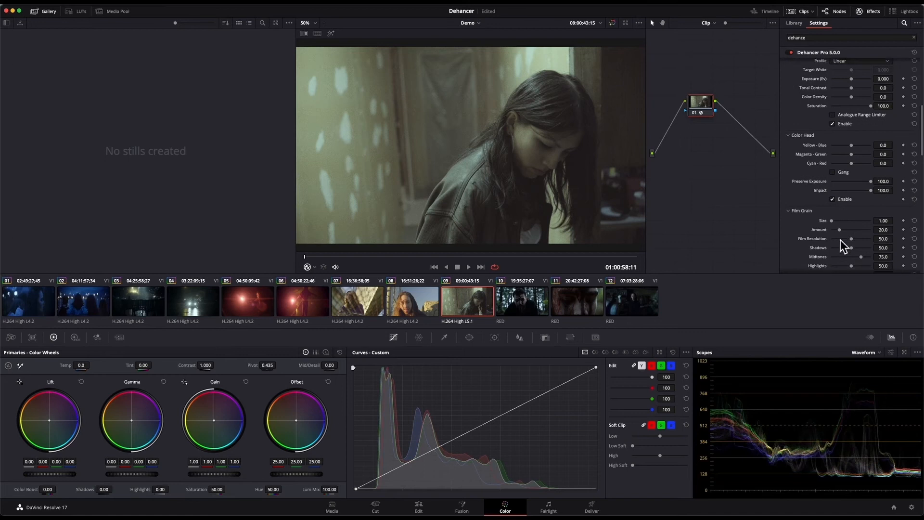
pyautogui.scroll(-3, 842, 243)
pyautogui.click(832, 204)
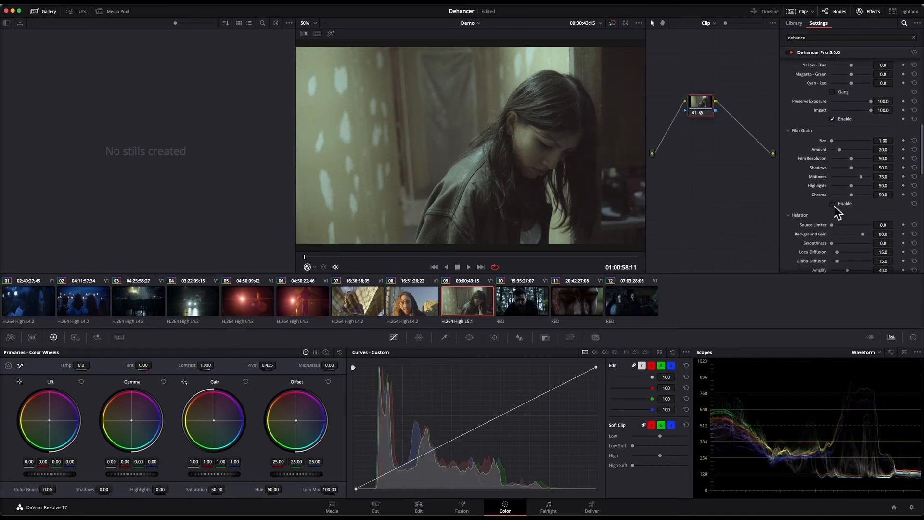
# - Browse the film profiles and set clip 09's film profile to Kodak Ektar 100
pyautogui.scroll(6, 827, 129)
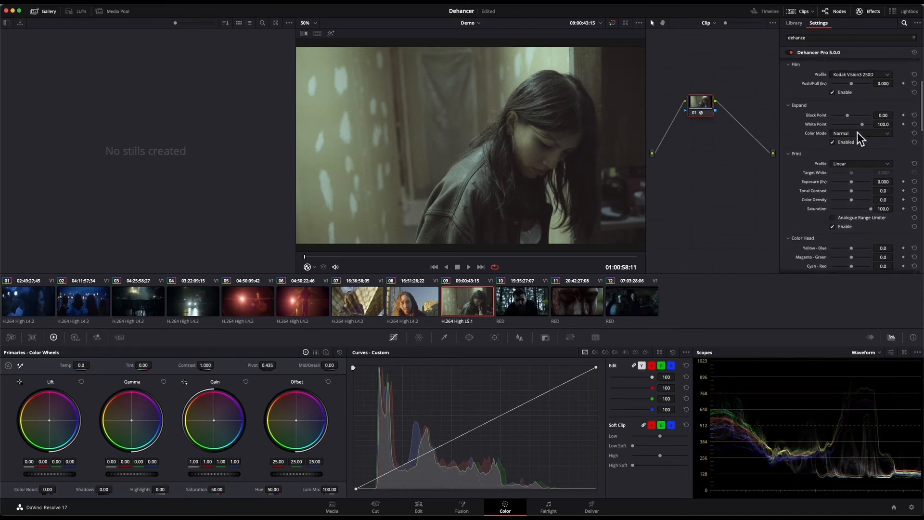
pyautogui.click(857, 133)
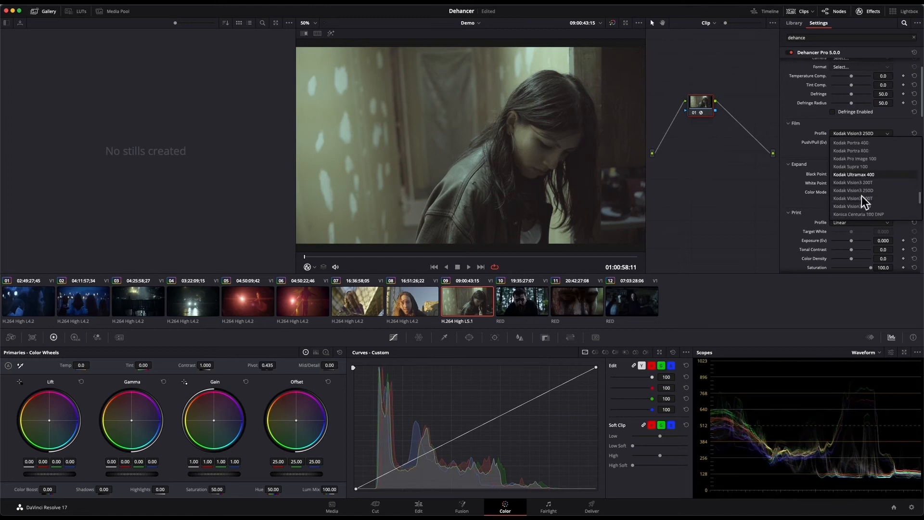
pyautogui.scroll(8, 861, 196)
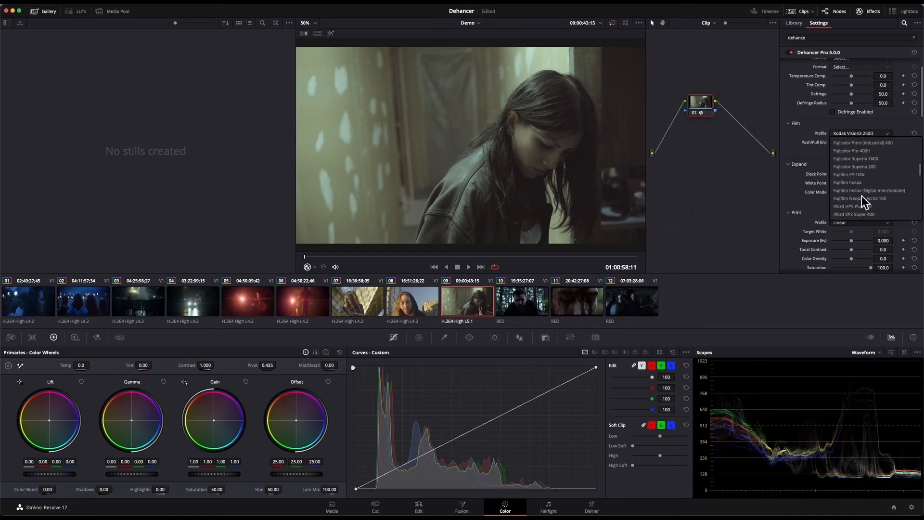
pyautogui.scroll(-7, 862, 195)
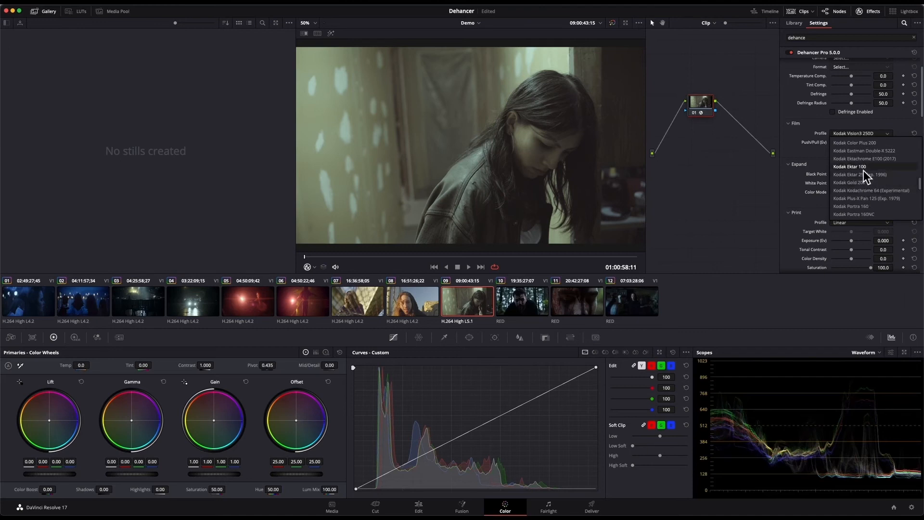
pyautogui.click(863, 168)
# - Add a node before clip 09's Dehancer node, set its lift to -0.06 and gain to 1.17, and scrub through the clip
pyautogui.moveTo(701, 108); pyautogui.dragTo(669, 100)
pyautogui.hotkey('shift', 's')
pyautogui.moveTo(68, 475); pyautogui.dragTo(484, 252)
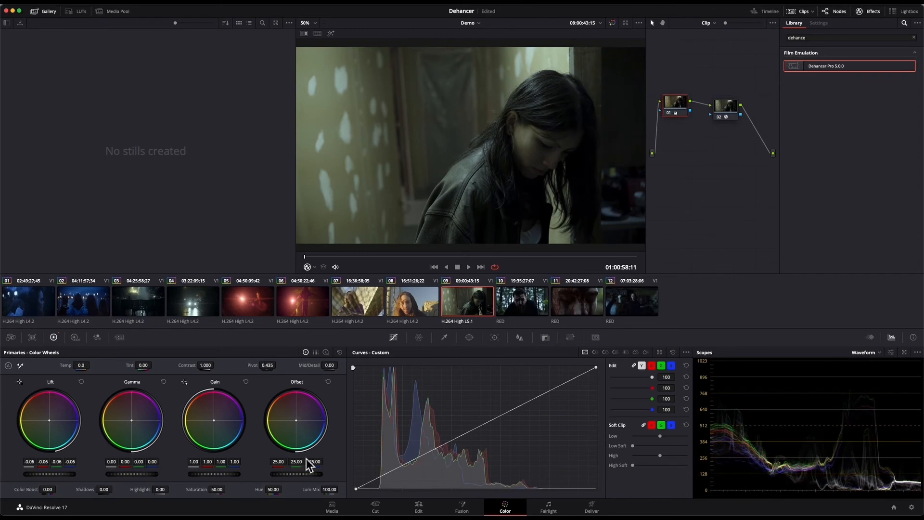
pyautogui.moveTo(221, 474); pyautogui.dragTo(345, 339)
pyautogui.moveTo(364, 258); pyautogui.dragTo(550, 260)
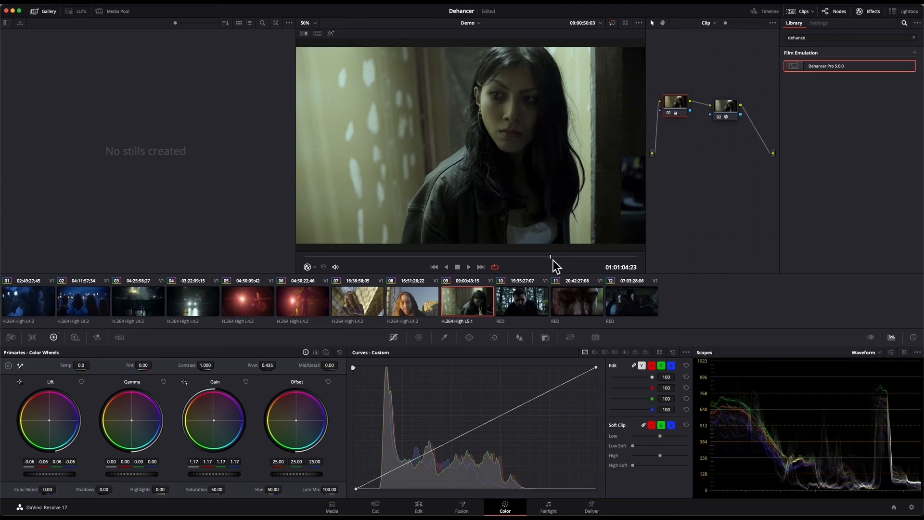
# - Switch to clip 08, move node 03 clear of node 02, and enable it
pyautogui.click(425, 308)
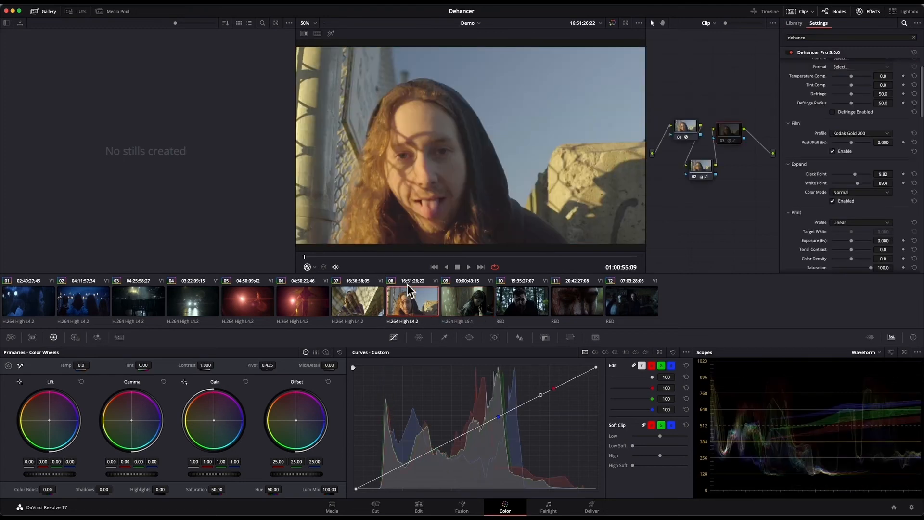
pyautogui.moveTo(727, 125); pyautogui.dragTo(740, 121)
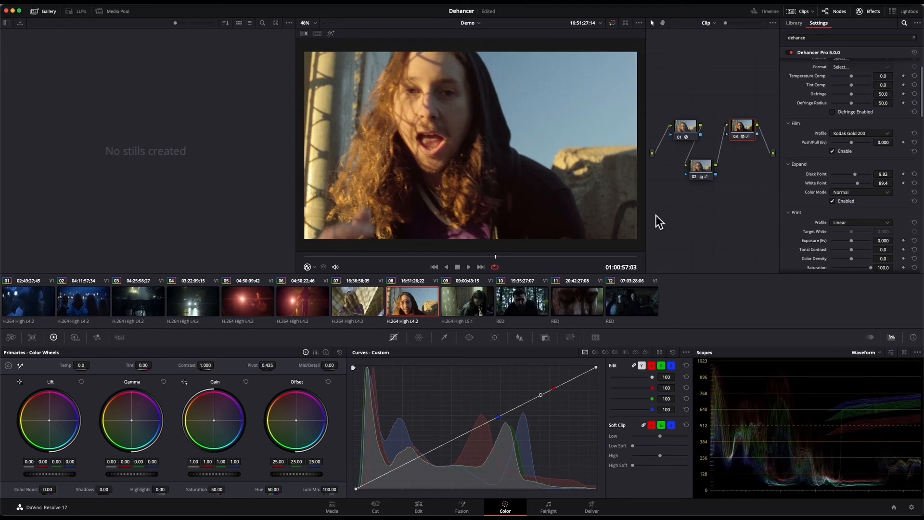
# - Switch to Safari and review the tools and prices of the Dehancer plugins for DaVinci Resolve on the dehancer.com purchase page
pyautogui.press('super+Tab')
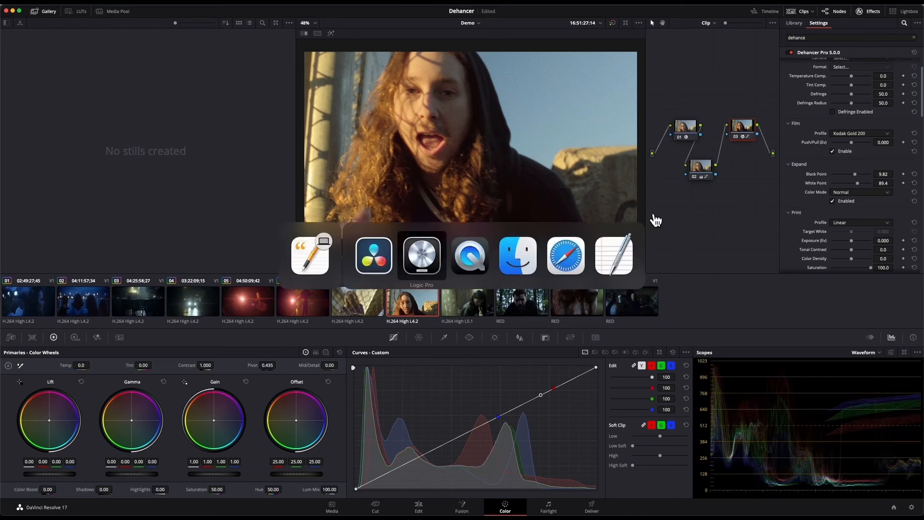
pyautogui.press('super+Tab')
pyautogui.press('super+Tab')
pyautogui.press('super+Tab')
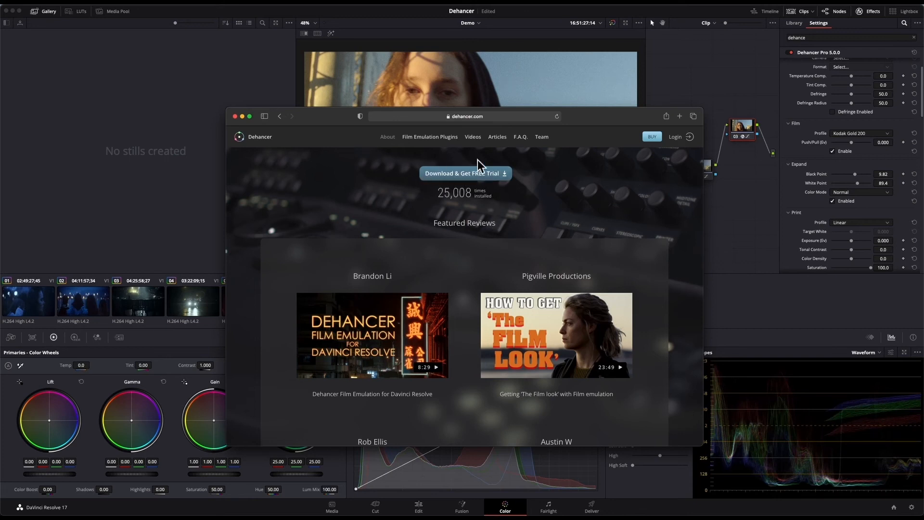
pyautogui.click(655, 137)
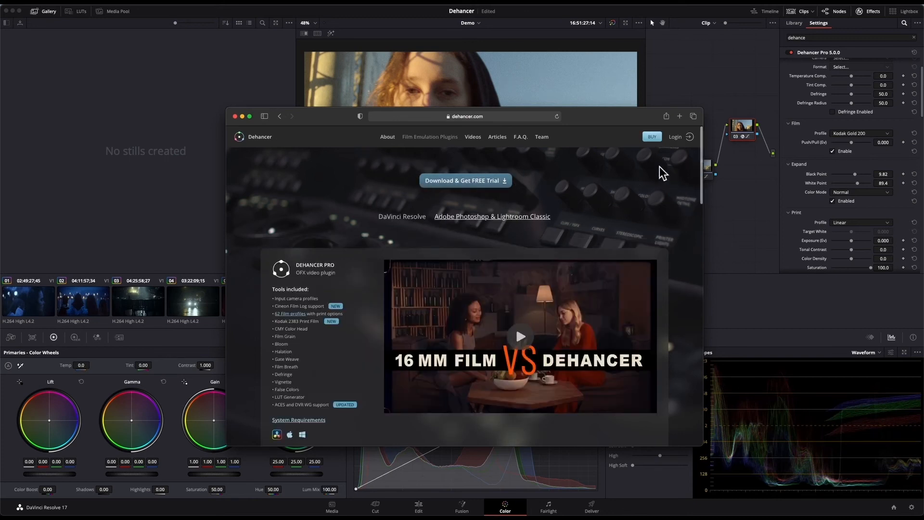
pyautogui.scroll(-10, 625, 169)
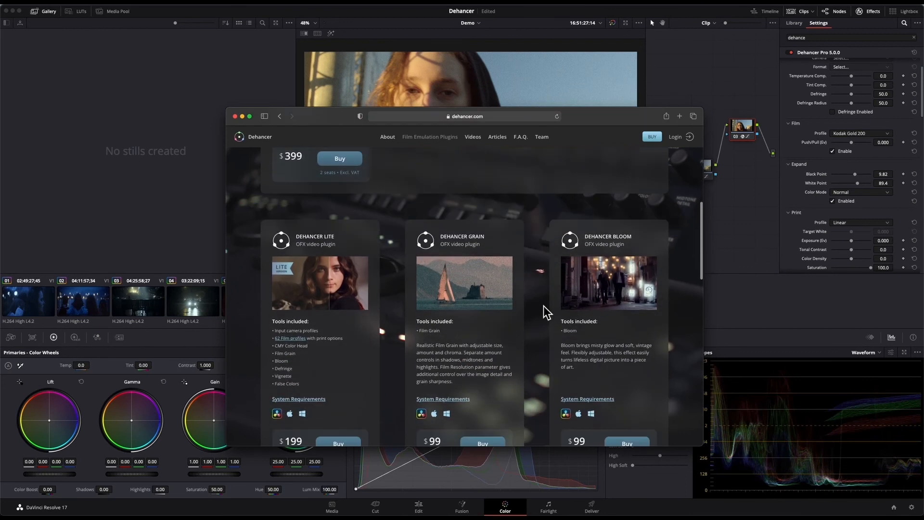
pyautogui.scroll(2, 544, 307)
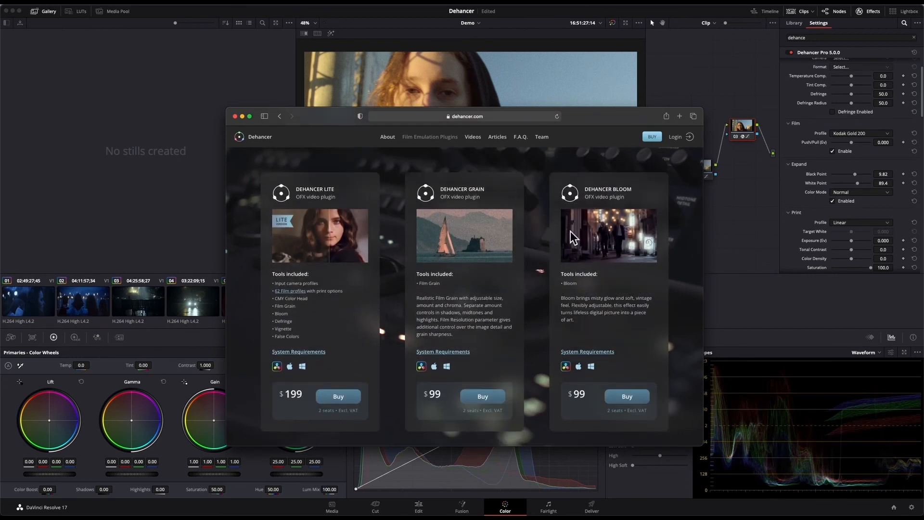
pyautogui.scroll(-1, 496, 217)
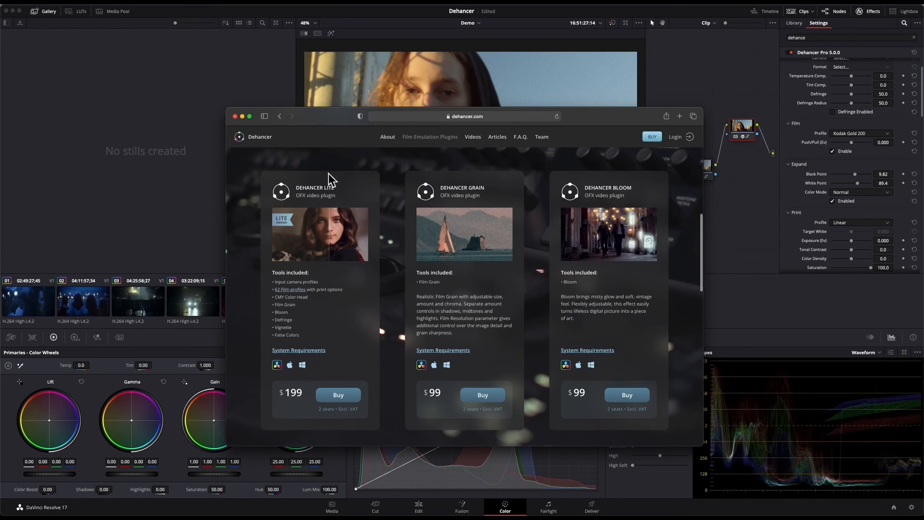
pyautogui.scroll(-5, 406, 313)
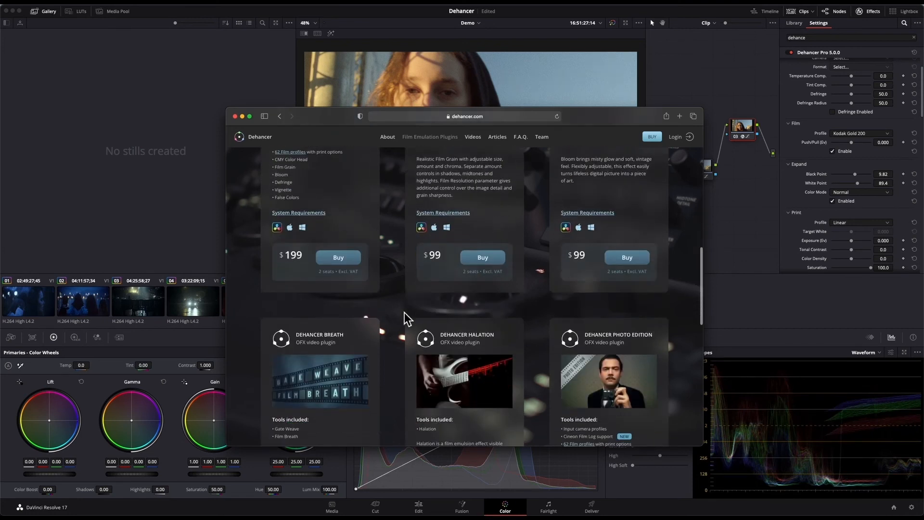
pyautogui.scroll(10, 406, 313)
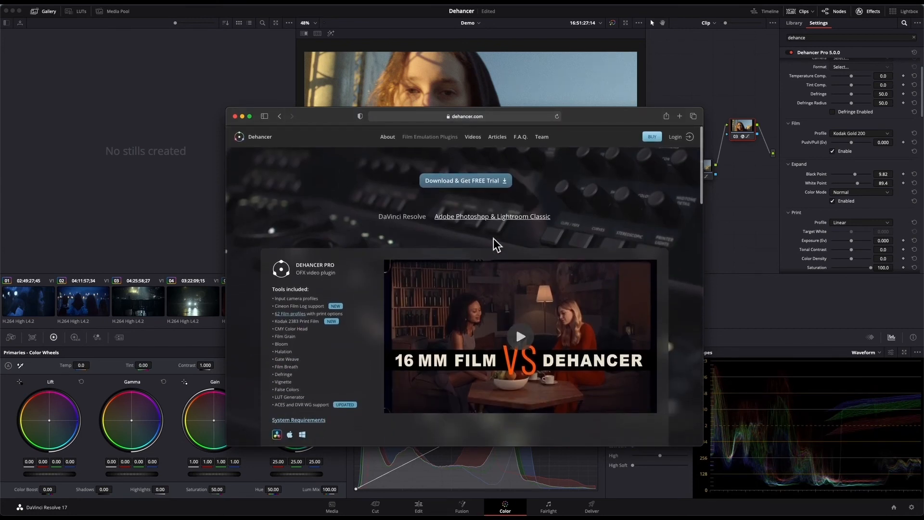
# - Review the Dehancer Film plugin for Adobe Photoshop & Lightroom Classic, and return to DaVinci Resolve
pyautogui.click(490, 222)
pyautogui.scroll(-3, 490, 222)
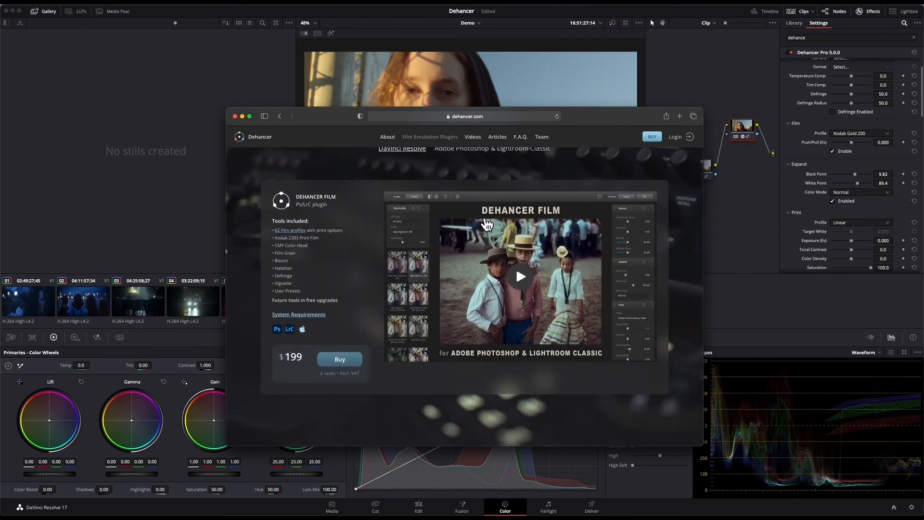
pyautogui.scroll(3, 487, 224)
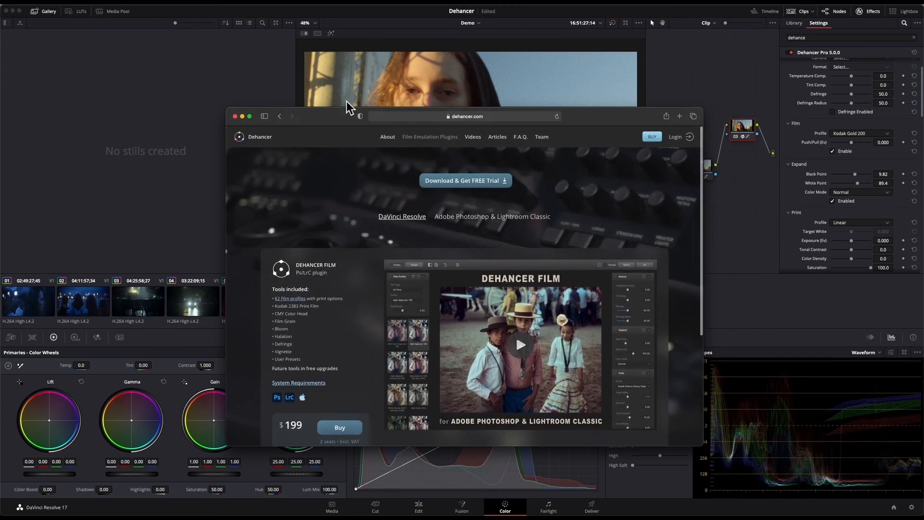
pyautogui.click(352, 85)
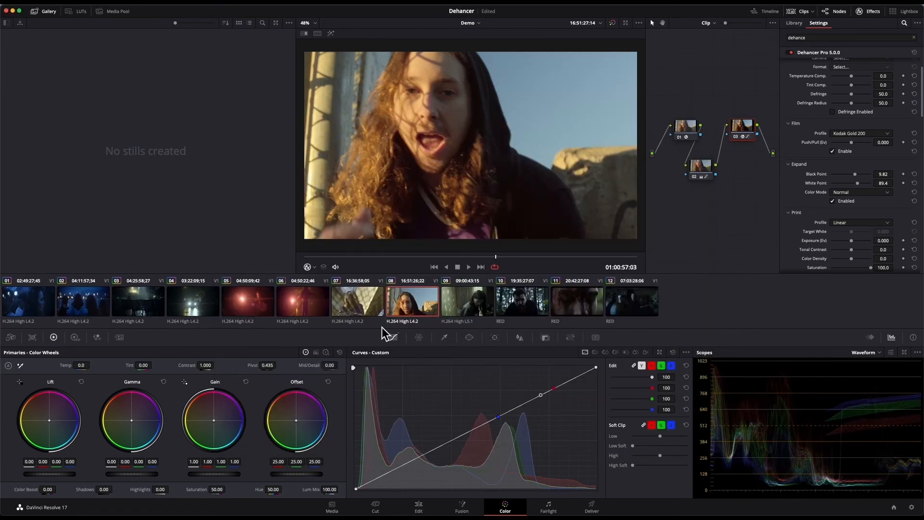